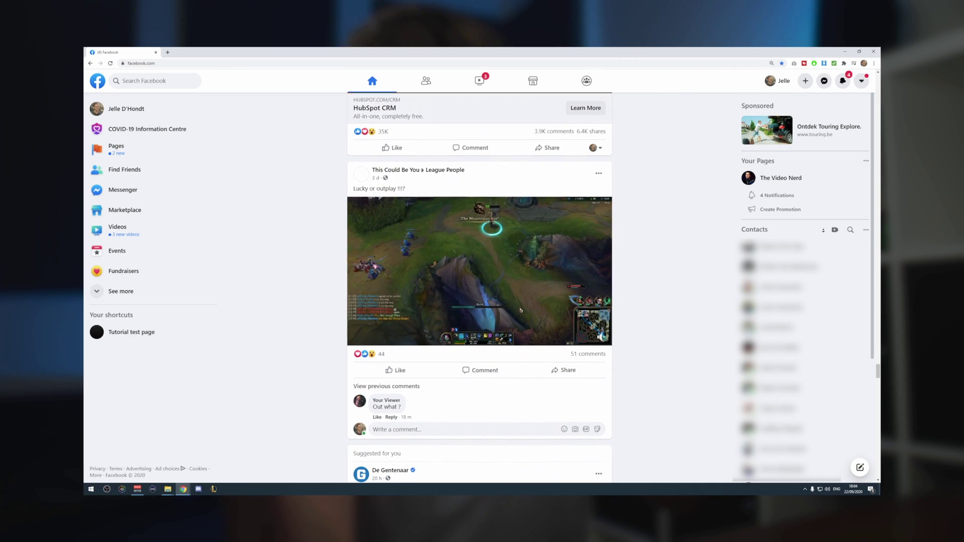
Step: Scroll Creator Studio Home and start Go Live for the Tutorial test page
{"action": "scroll", "coordinate": [480, 286], "scroll_direction": "down", "scroll_amount": 1}
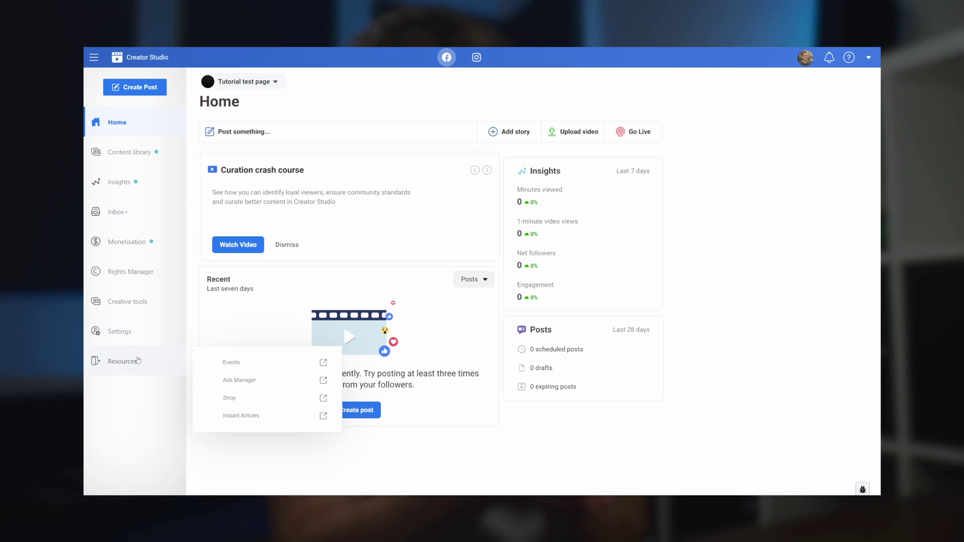
{"action": "left_click", "coordinate": [634, 133]}
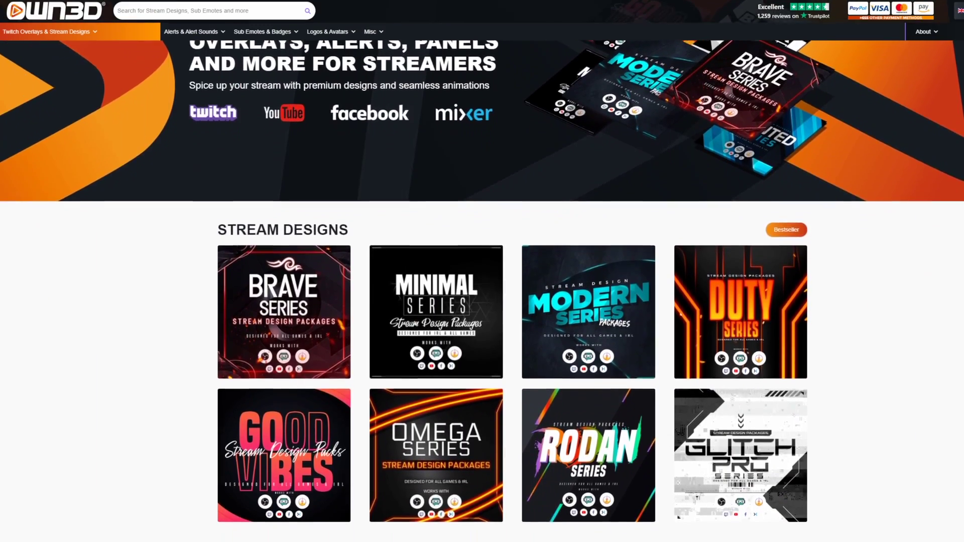
{"action": "scroll", "coordinate": [482, 271], "scroll_direction": "down", "scroll_amount": 3}
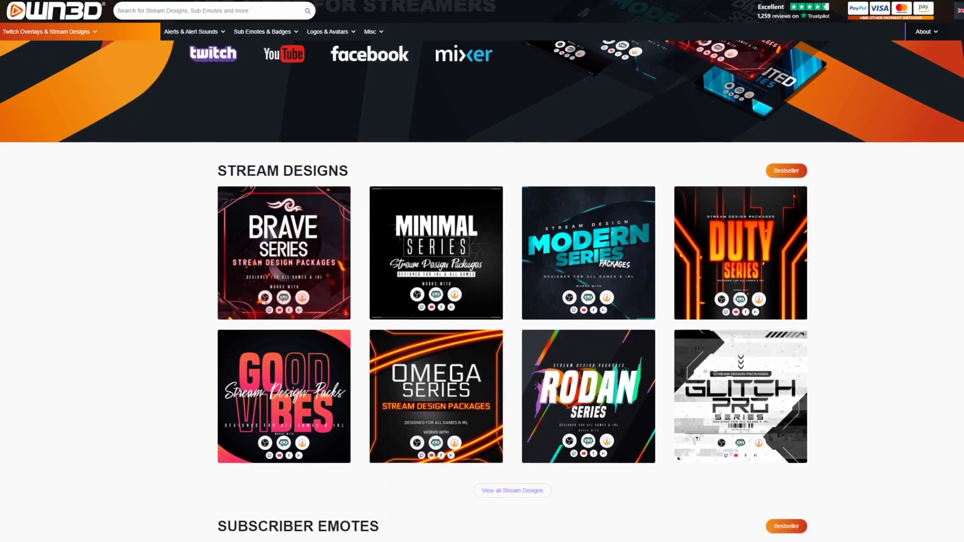
{"action": "scroll", "coordinate": [482, 271], "scroll_direction": "down", "scroll_amount": 3}
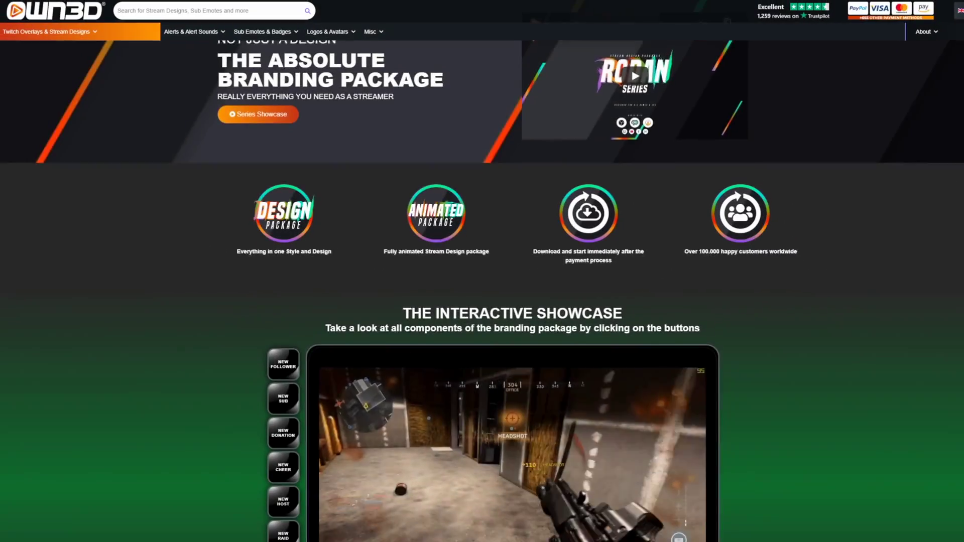
{"action": "scroll", "coordinate": [482, 271], "scroll_direction": "down", "scroll_amount": 3}
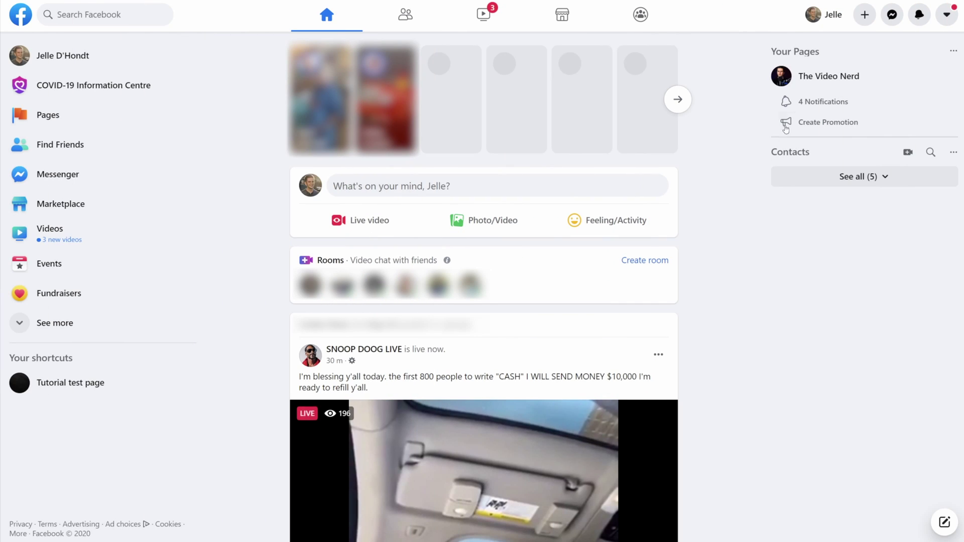
Step: Create 'The Video Nerd Test Page' as a Gaming video creator page with 'Nice description'
{"action": "left_click", "coordinate": [865, 14]}
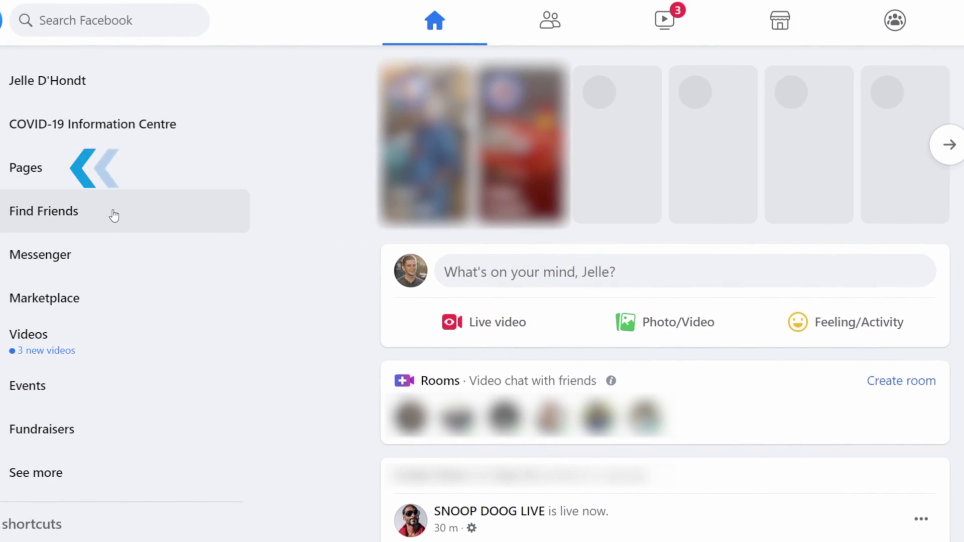
{"action": "left_click", "coordinate": [30, 168]}
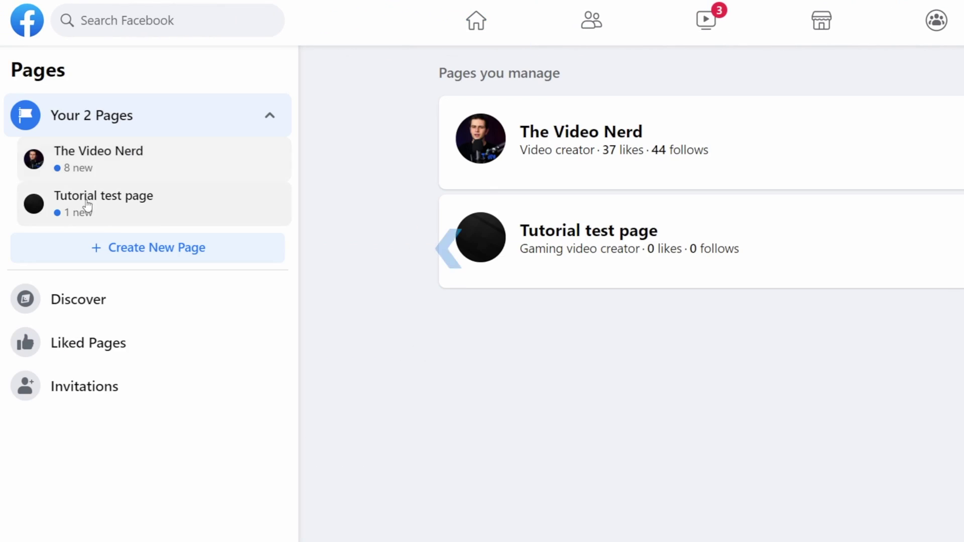
{"action": "left_click", "coordinate": [169, 255]}
{"action": "type", "text": "The Video Nerd Test Page"}
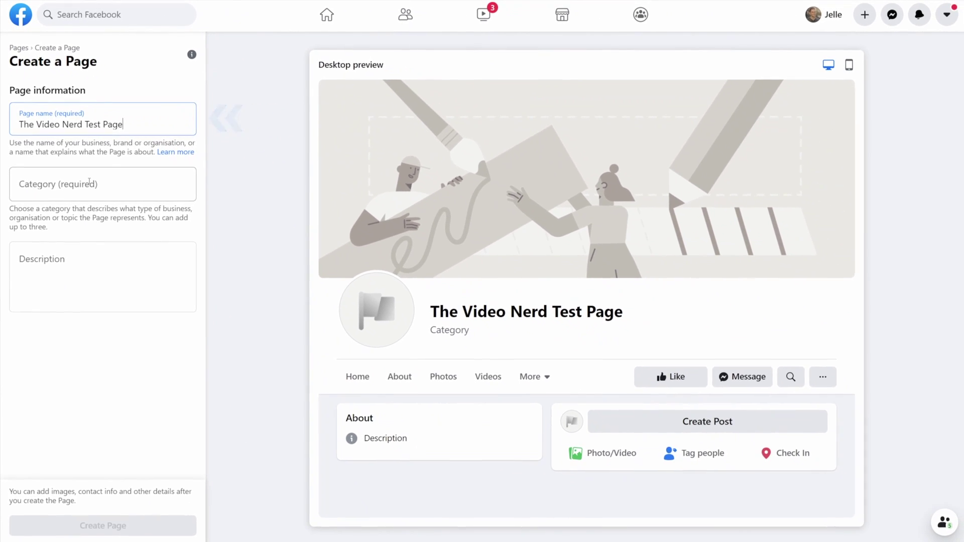
{"action": "left_click", "coordinate": [89, 182]}
{"action": "type", "text": "gaming"}
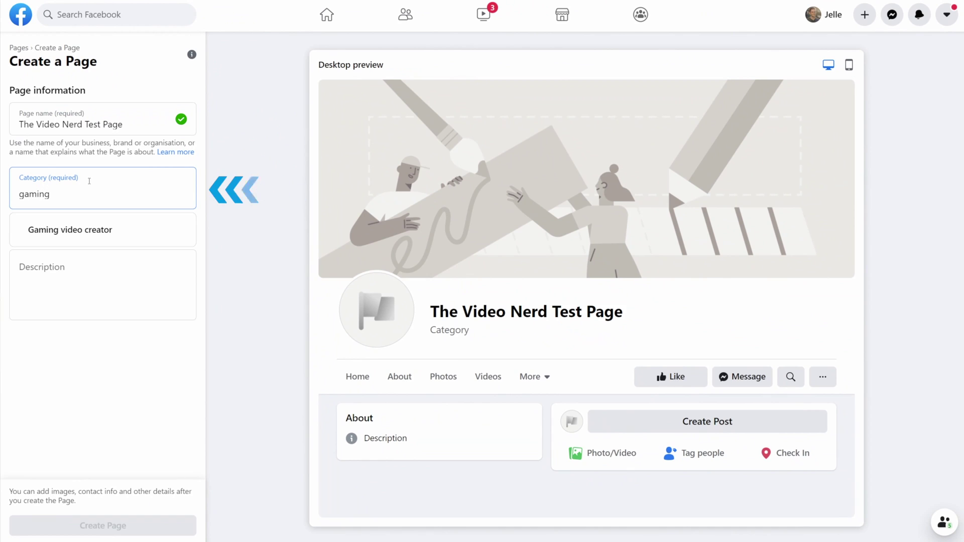
{"action": "left_click", "coordinate": [83, 227]}
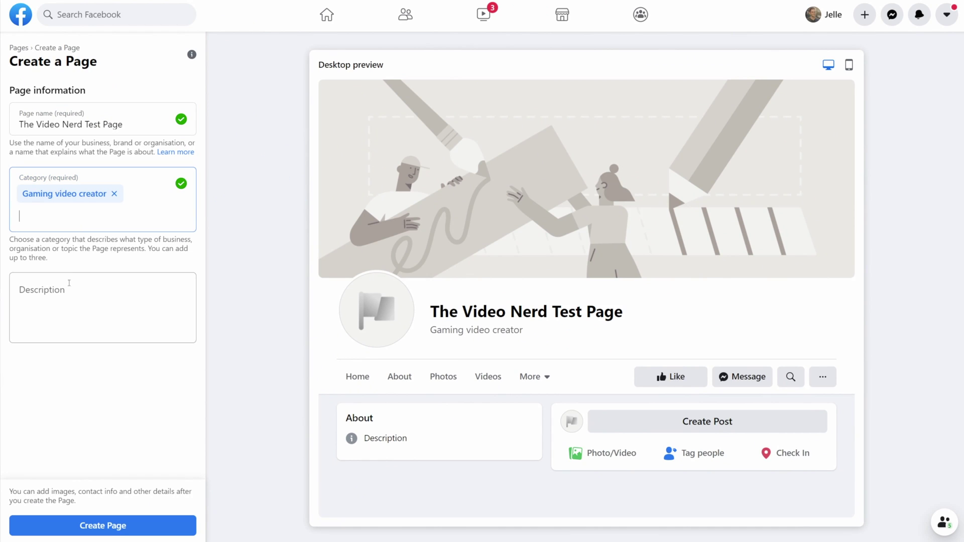
{"action": "left_click", "coordinate": [68, 288]}
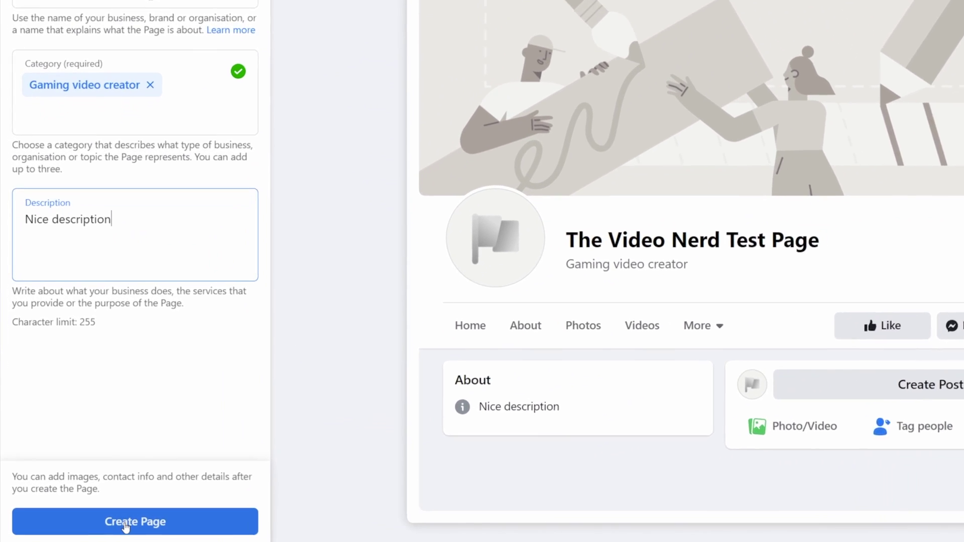
{"action": "left_click", "coordinate": [97, 525]}
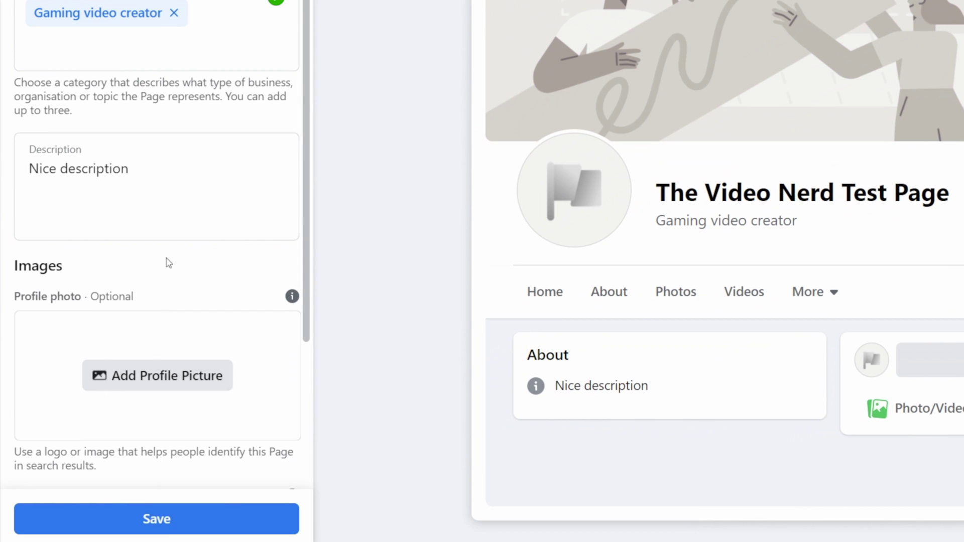
{"action": "scroll", "coordinate": [165, 262], "scroll_direction": "down", "scroll_amount": 4}
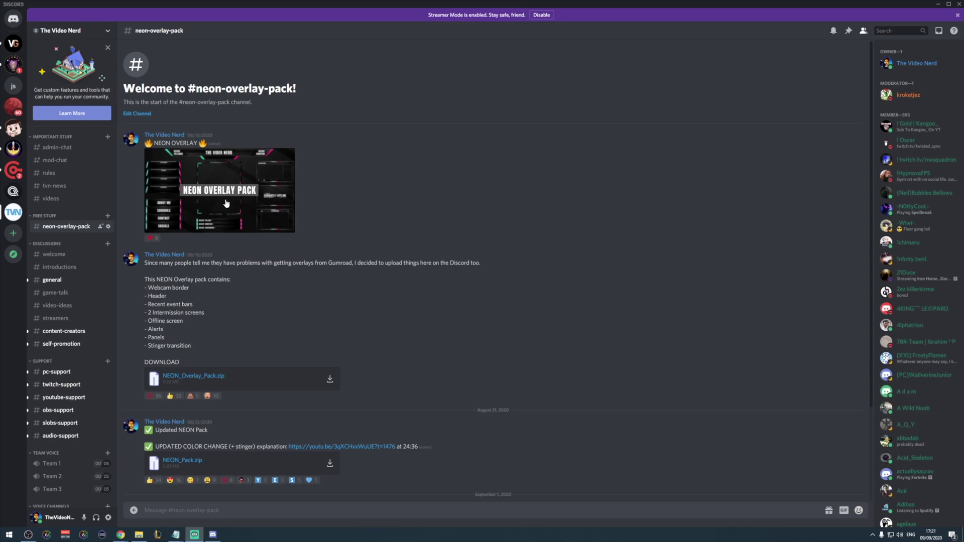
Step: Preview the NEON overlay image in Discord, then choose the Facebook Banner TVN file as cover
{"action": "left_click", "coordinate": [218, 197]}
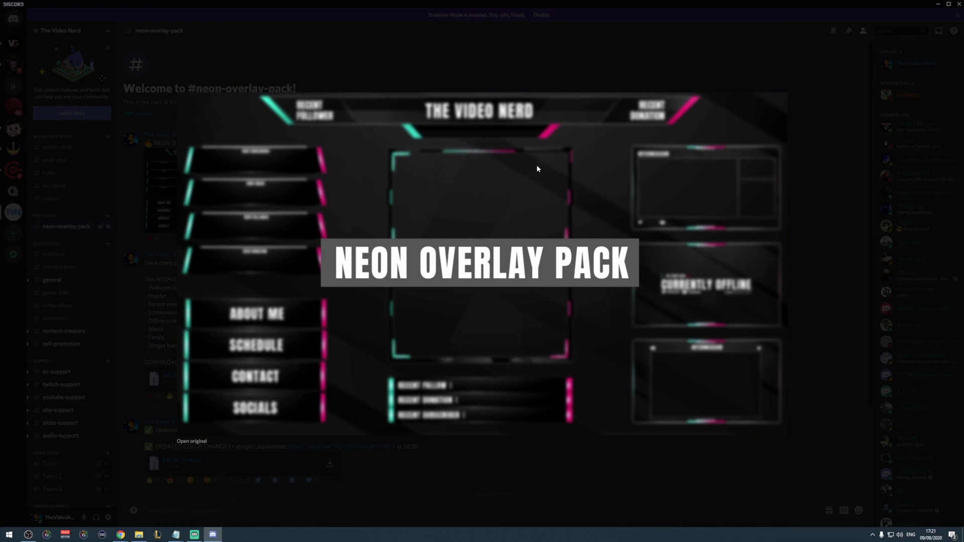
{"action": "left_click", "coordinate": [560, 66]}
{"action": "scroll", "coordinate": [455, 280], "scroll_direction": "down", "scroll_amount": 5}
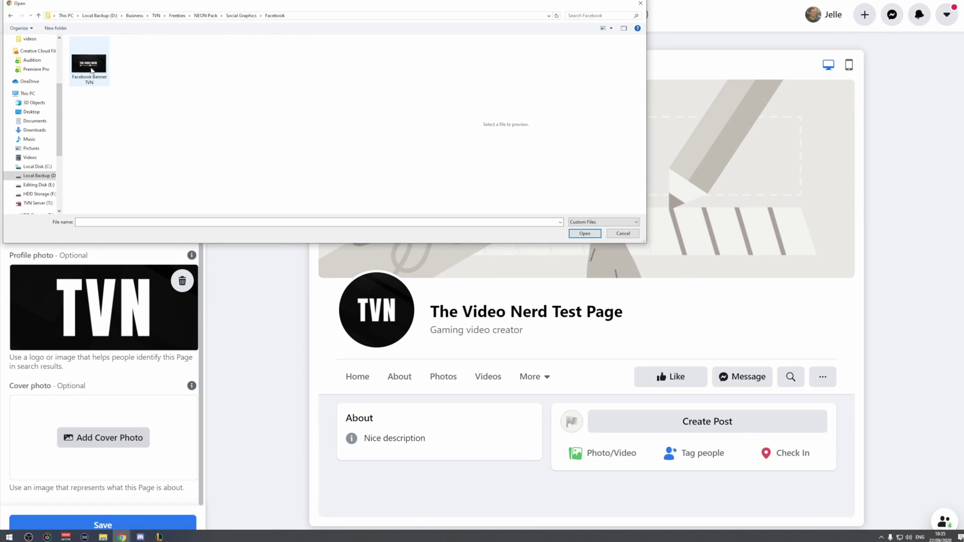
{"action": "double_click", "coordinate": [91, 70]}
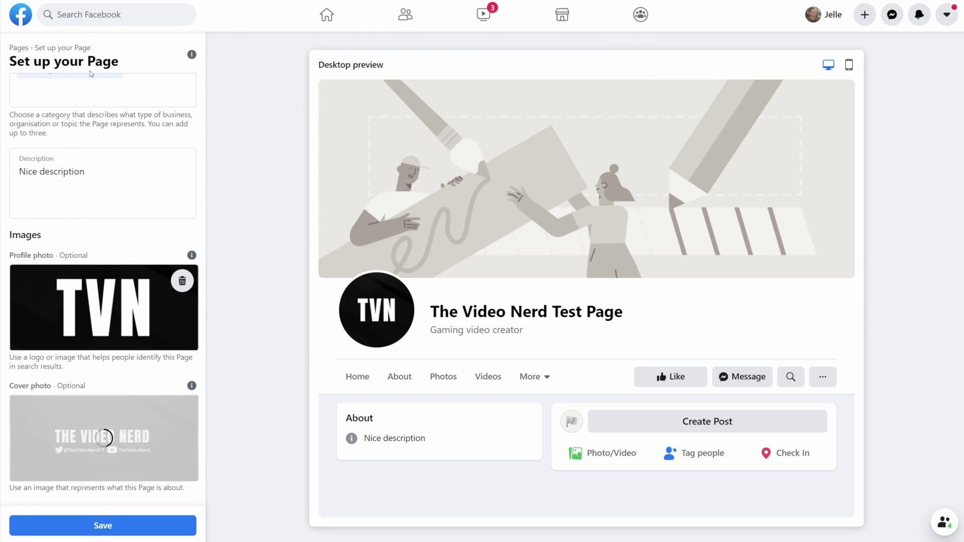
Step: Save the TVN profile photo and cover banner, then hide the cover-update post from the timeline
{"action": "left_click", "coordinate": [120, 531]}
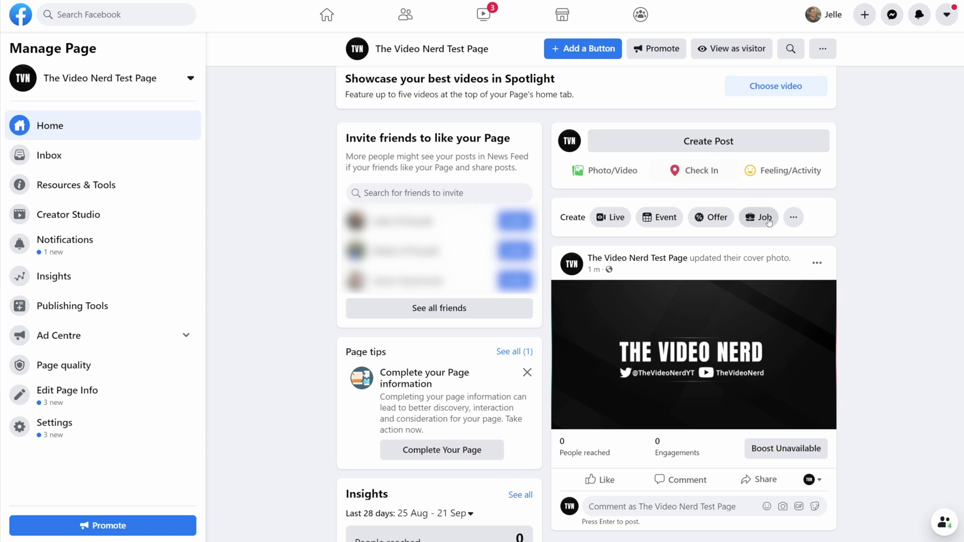
{"action": "left_click", "coordinate": [816, 265]}
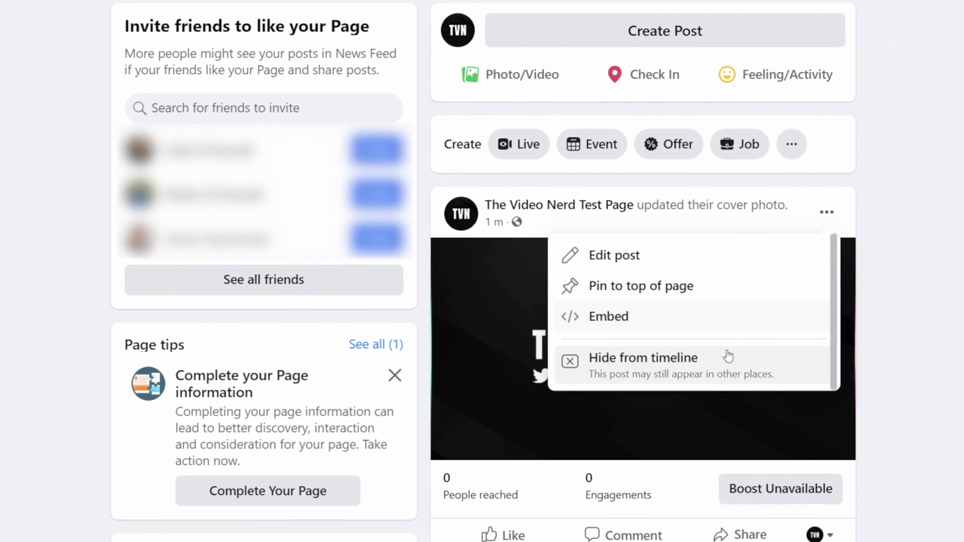
{"action": "left_click", "coordinate": [725, 370]}
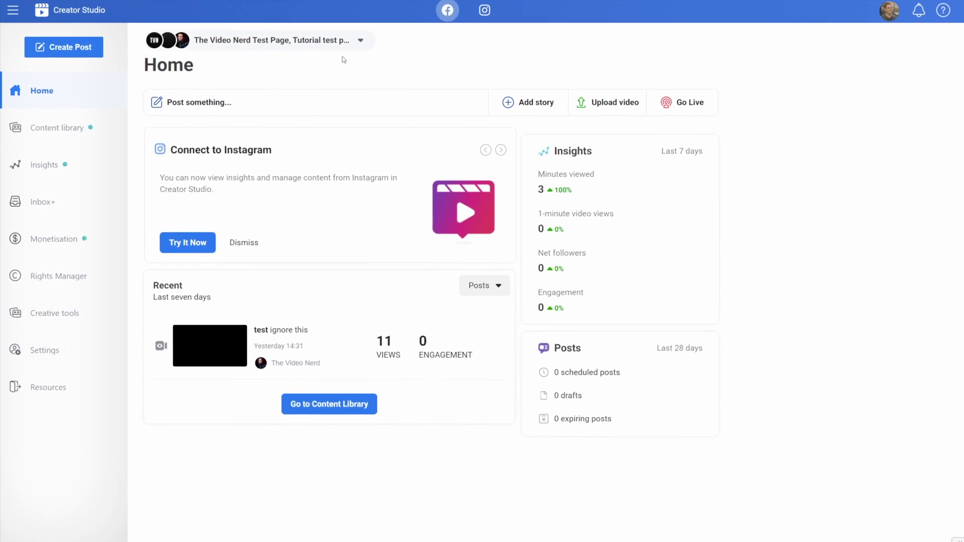
Step: Deselect The Video Nerd in the Pages selector to view only The Video Nerd Test Page
{"action": "left_click", "coordinate": [355, 39]}
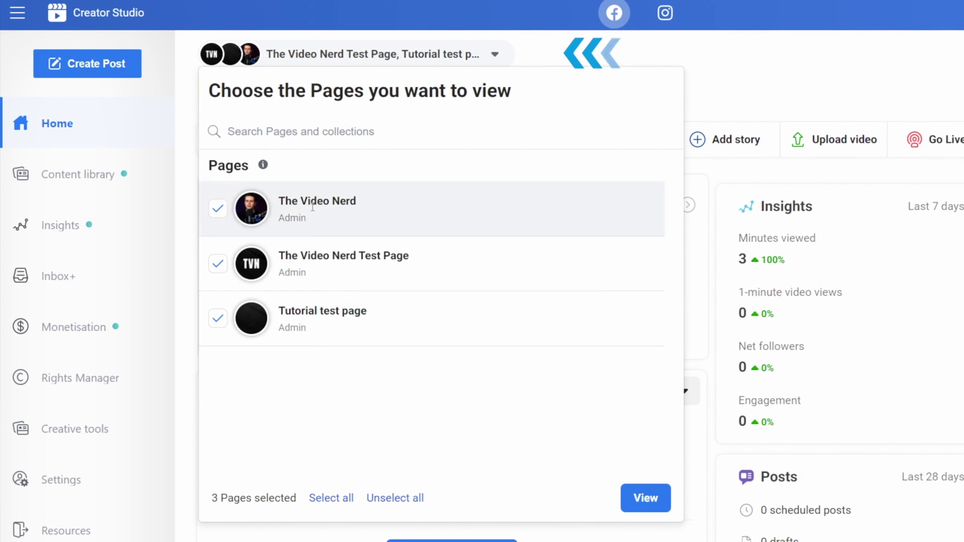
{"action": "left_click", "coordinate": [217, 211]}
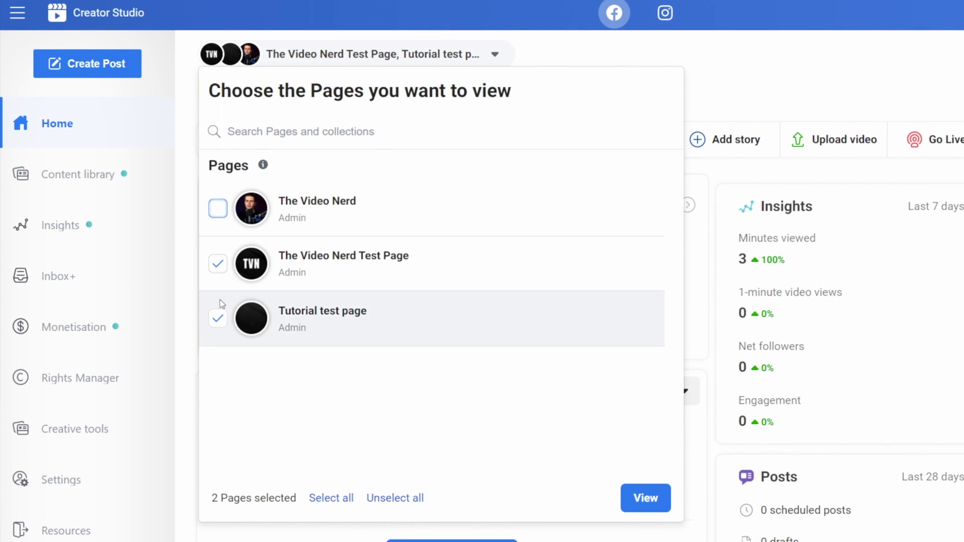
{"action": "left_click", "coordinate": [647, 502]}
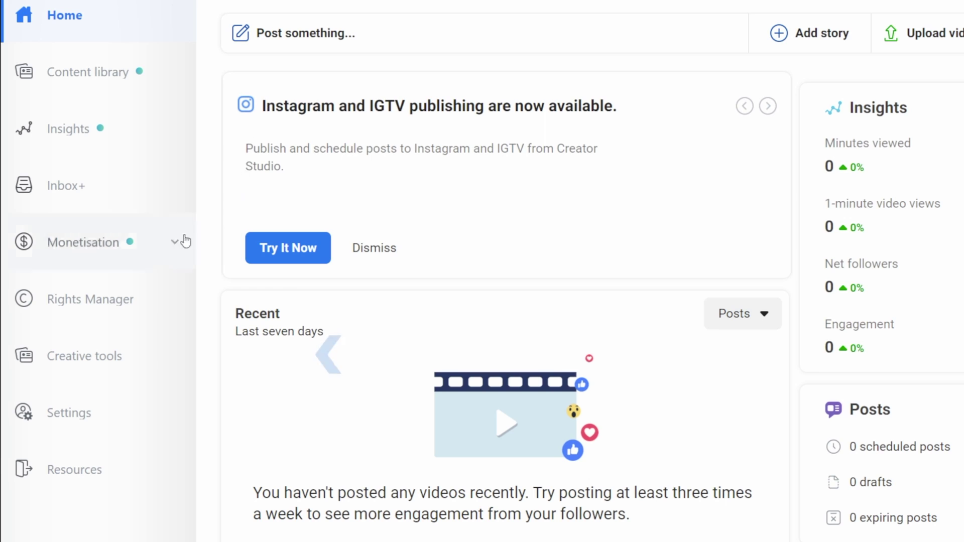
Step: Check the Live dashboard's game field, then go back Home and start Go Live for the test page
{"action": "left_click", "coordinate": [176, 361]}
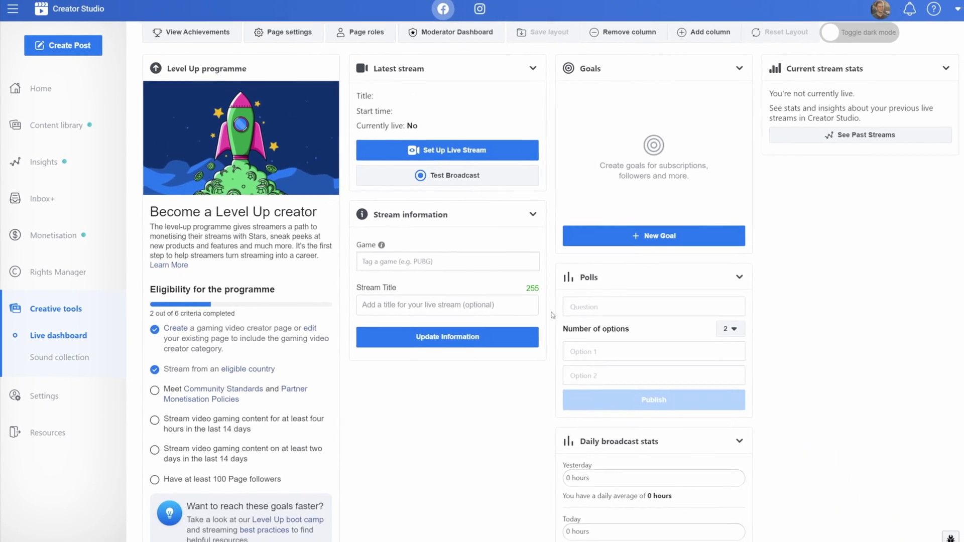
{"action": "scroll", "coordinate": [801, 327], "scroll_direction": "down", "scroll_amount": 5}
{"action": "scroll", "coordinate": [801, 327], "scroll_direction": "up", "scroll_amount": 5}
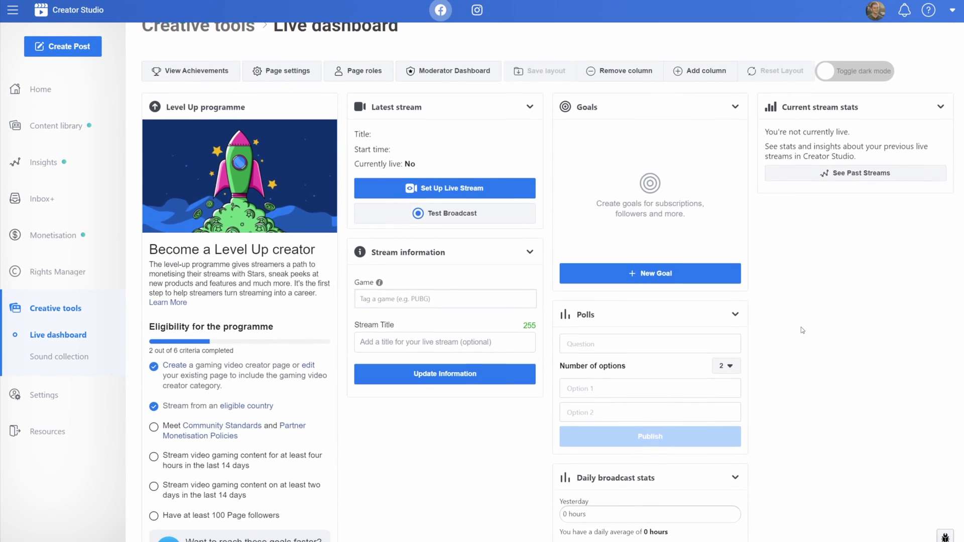
{"action": "scroll", "coordinate": [800, 327], "scroll_direction": "up", "scroll_amount": 1}
{"action": "left_click", "coordinate": [426, 338]}
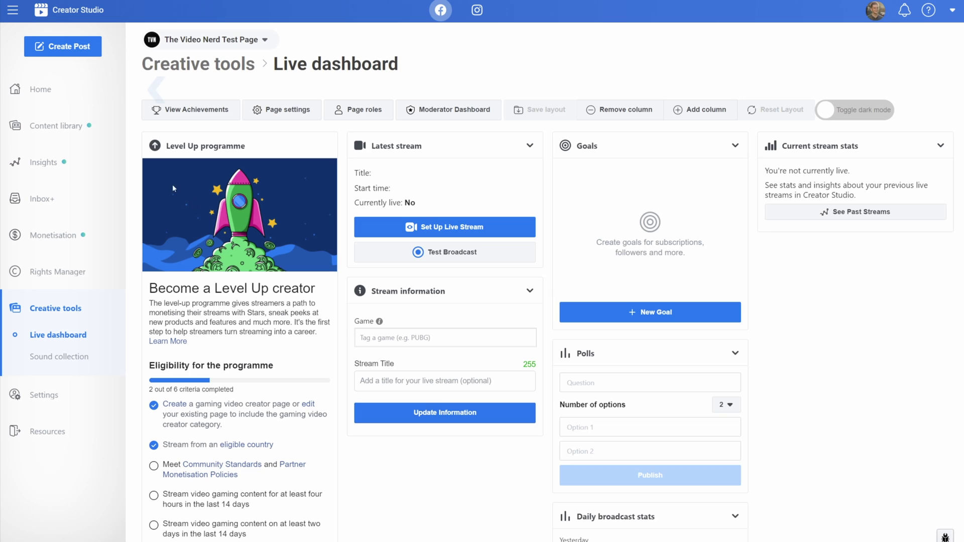
{"action": "left_click", "coordinate": [40, 89]}
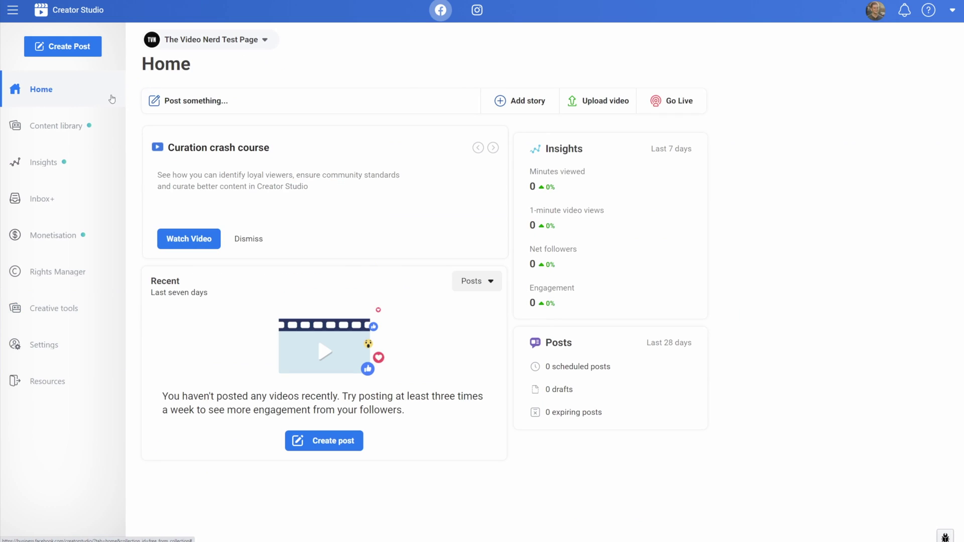
{"action": "left_click", "coordinate": [680, 103]}
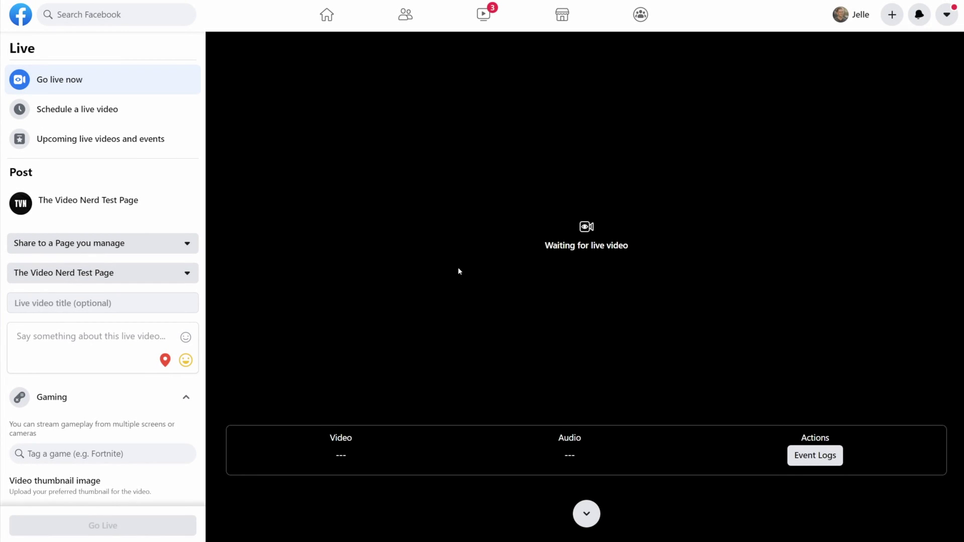
{"action": "scroll", "coordinate": [457, 271], "scroll_direction": "down", "scroll_amount": 10}
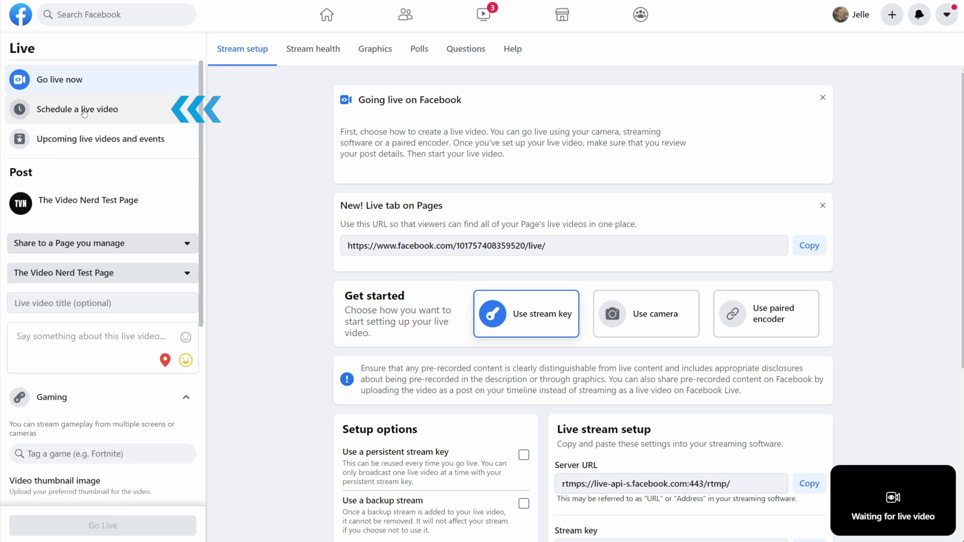
{"action": "left_click", "coordinate": [100, 109]}
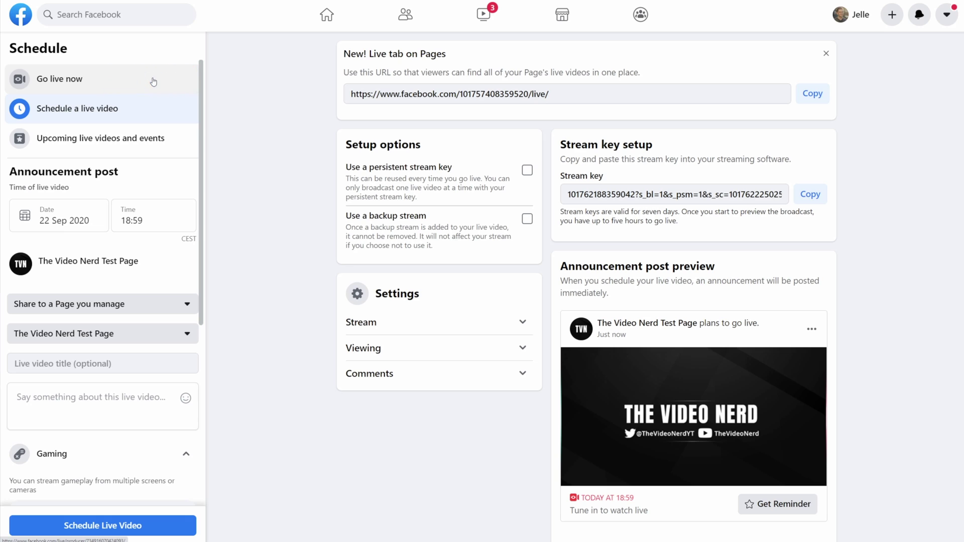
{"action": "left_click", "coordinate": [153, 82]}
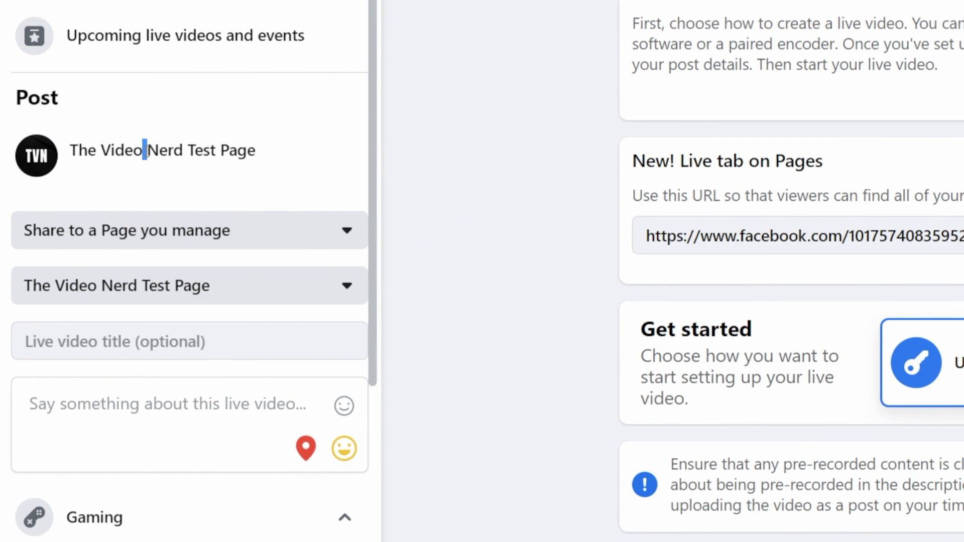
Step: Keep sharing to a Page you manage and title the live video 'Stream'
{"action": "left_click", "coordinate": [312, 239]}
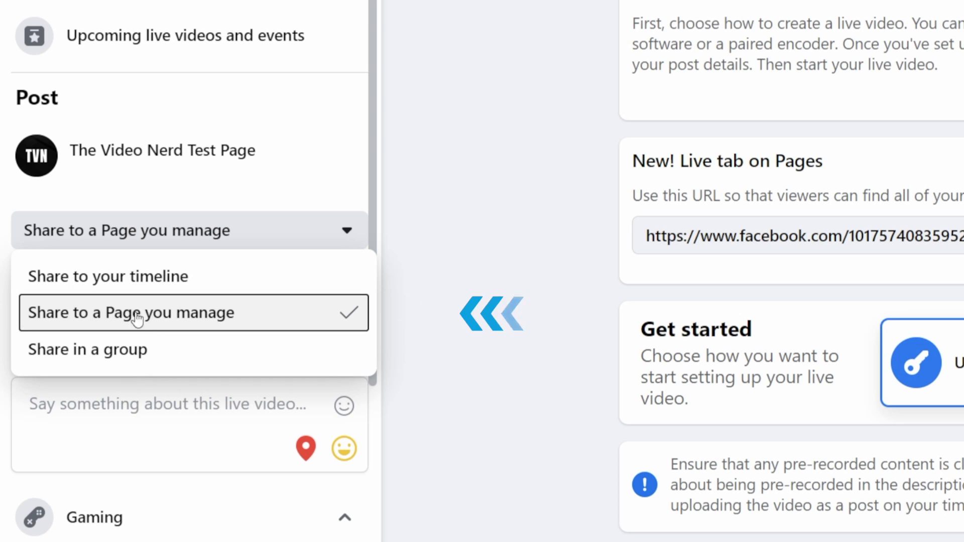
{"action": "left_click", "coordinate": [315, 236]}
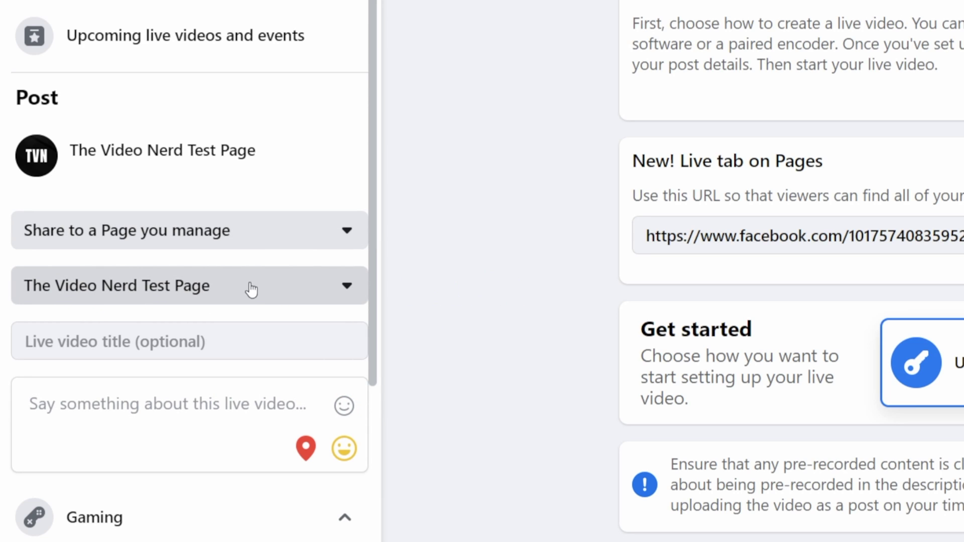
{"action": "left_click", "coordinate": [227, 341]}
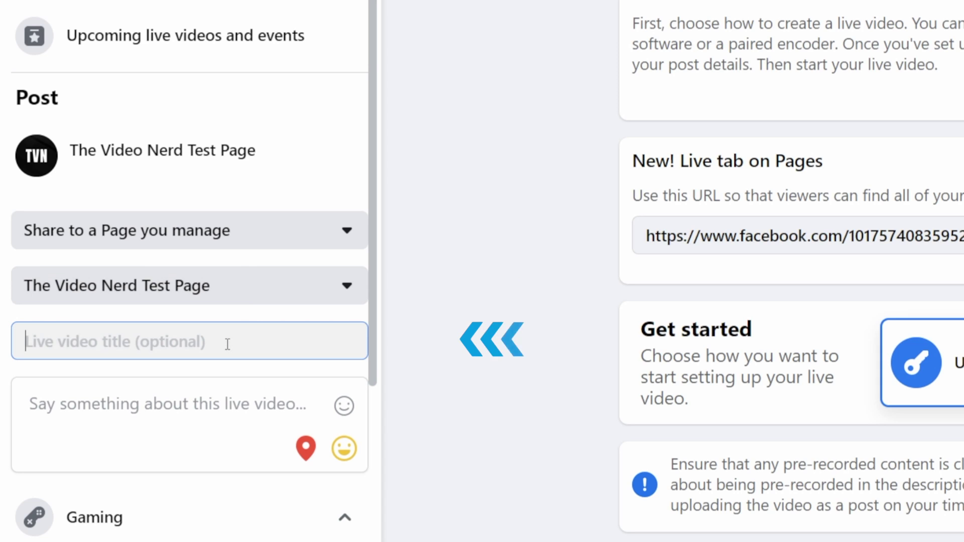
{"action": "type", "text": "Stream Title"}
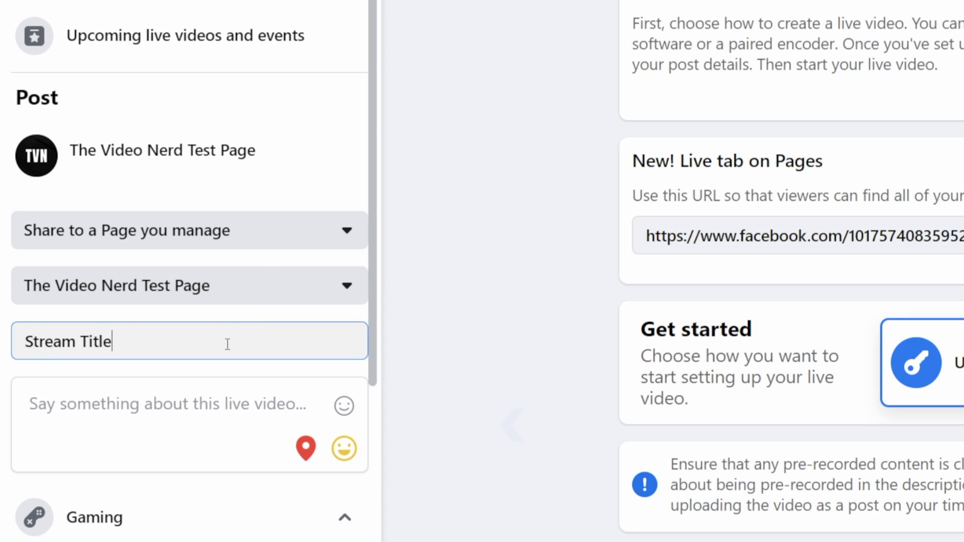
Step: Write the description 'First lines important!', 'ok', 'rest is what you prefer..', '..' on separate lines
{"action": "left_click", "coordinate": [200, 403]}
{"action": "type", "text": "First lines important"}
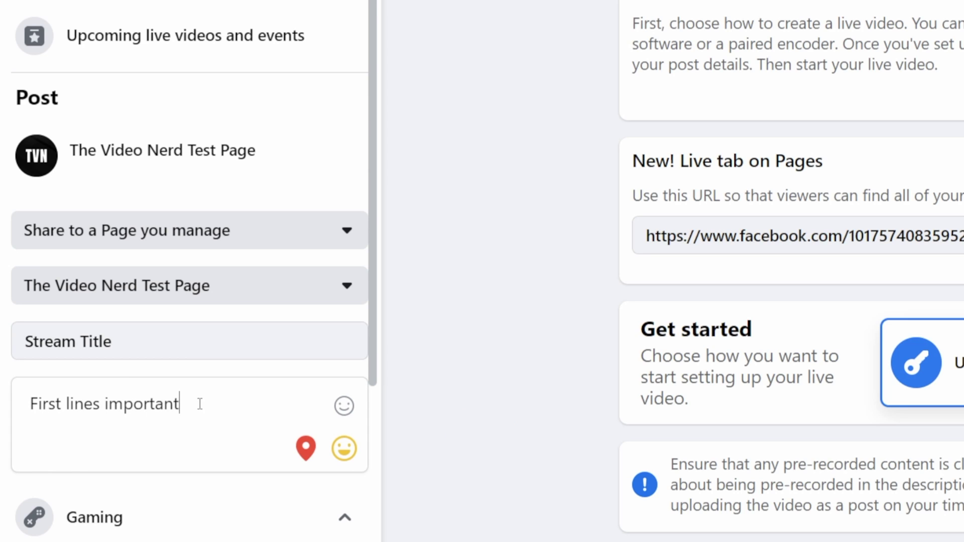
{"action": "type", "text": "!"}
{"action": "key", "text": "Return"}
{"action": "type", "text": "ok"}
{"action": "key", "text": "Return"}
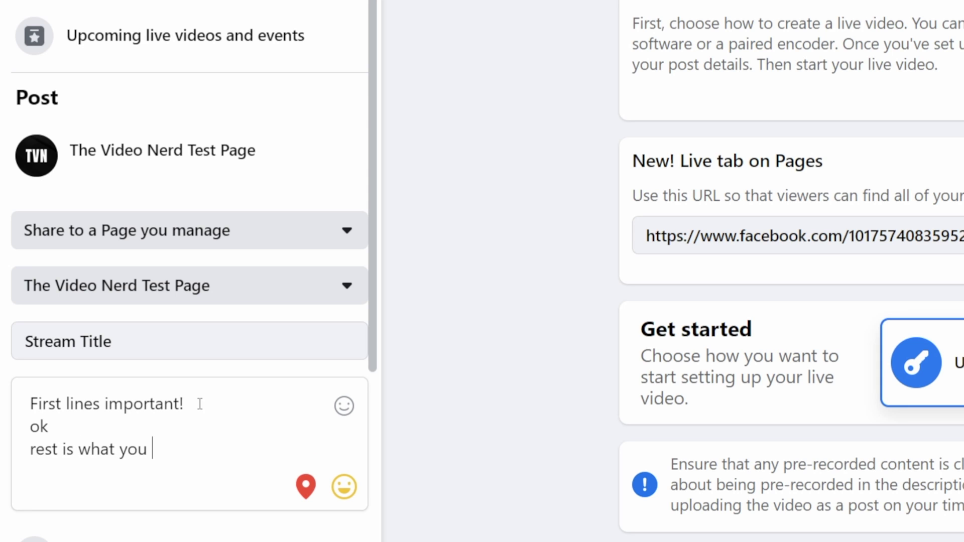
{"action": "type", "text": "rest is what you prefer.."}
{"action": "key", "text": "Return"}
{"action": "type", "text": ".."}
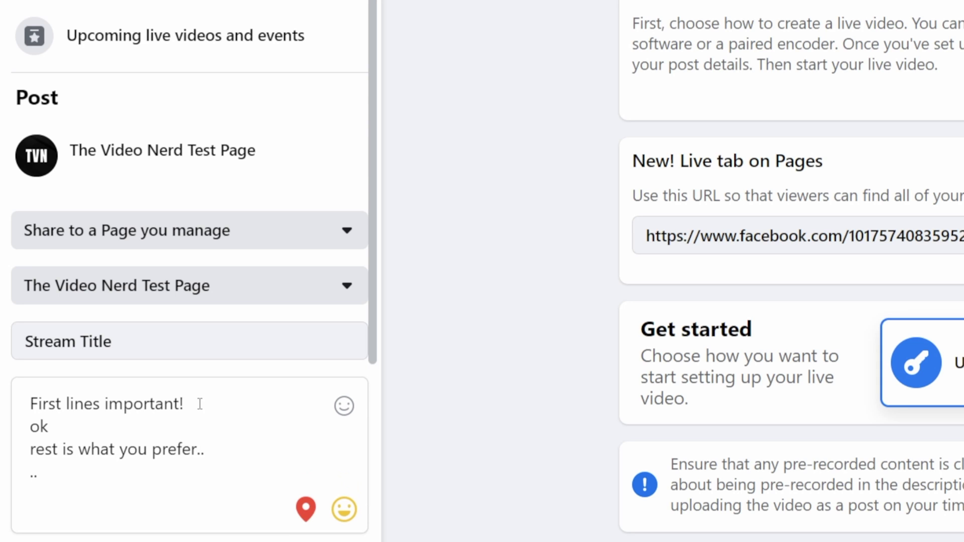
Step: Tag the stream's game as Overwatch
{"action": "scroll", "coordinate": [200, 405], "scroll_direction": "down", "scroll_amount": 5}
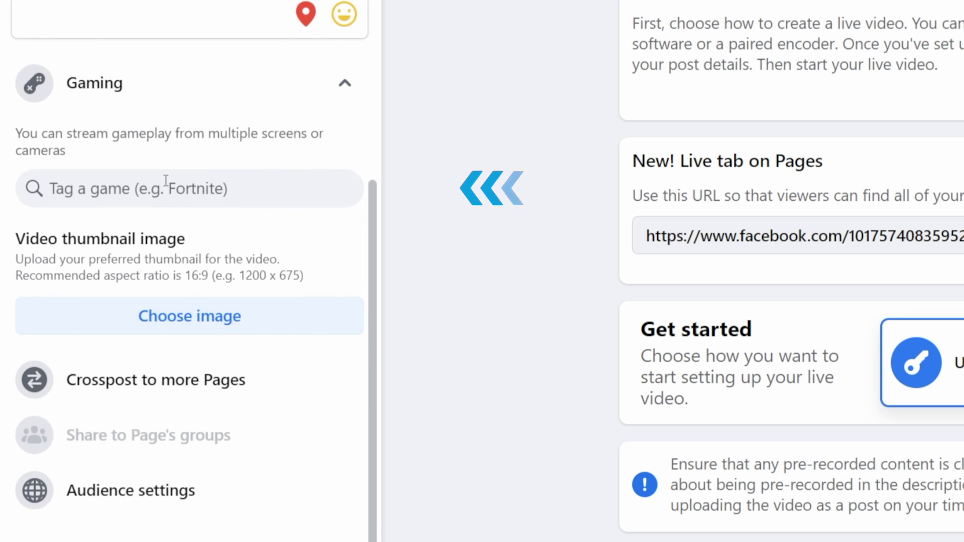
{"action": "left_click", "coordinate": [165, 188]}
{"action": "type", "text": "over"}
{"action": "left_click", "coordinate": [151, 248]}
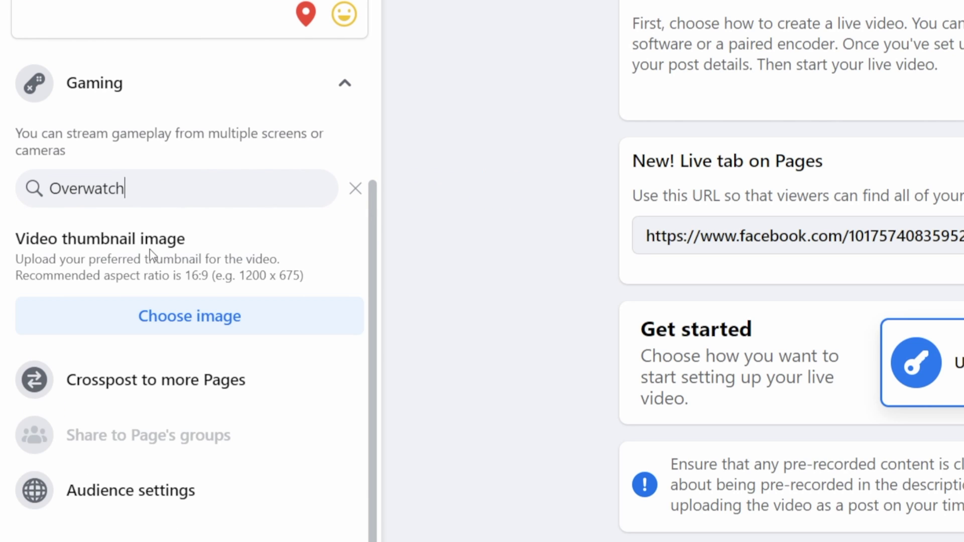
Step: Set the live video thumbnail to the dark screen background from NEON Pack > screens
{"action": "left_click", "coordinate": [205, 315]}
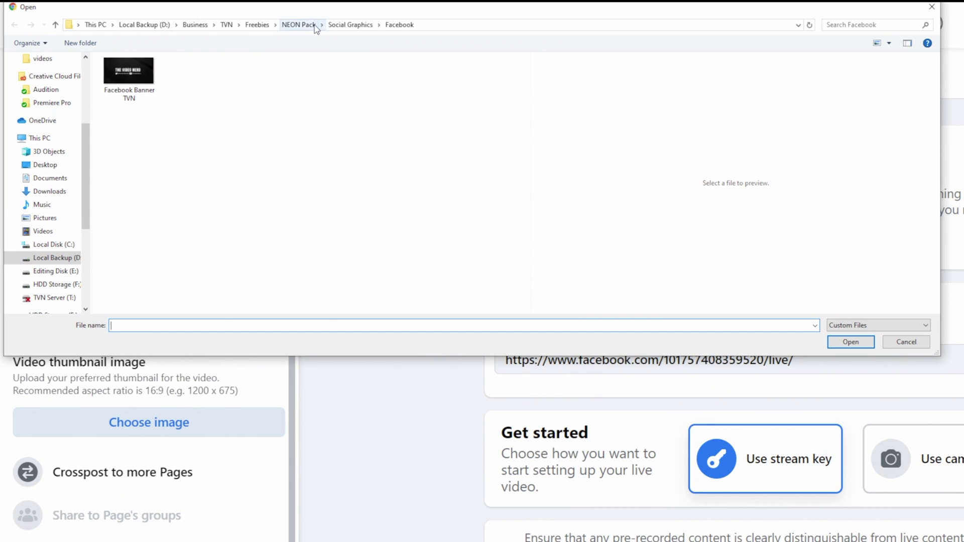
{"action": "left_click", "coordinate": [315, 26]}
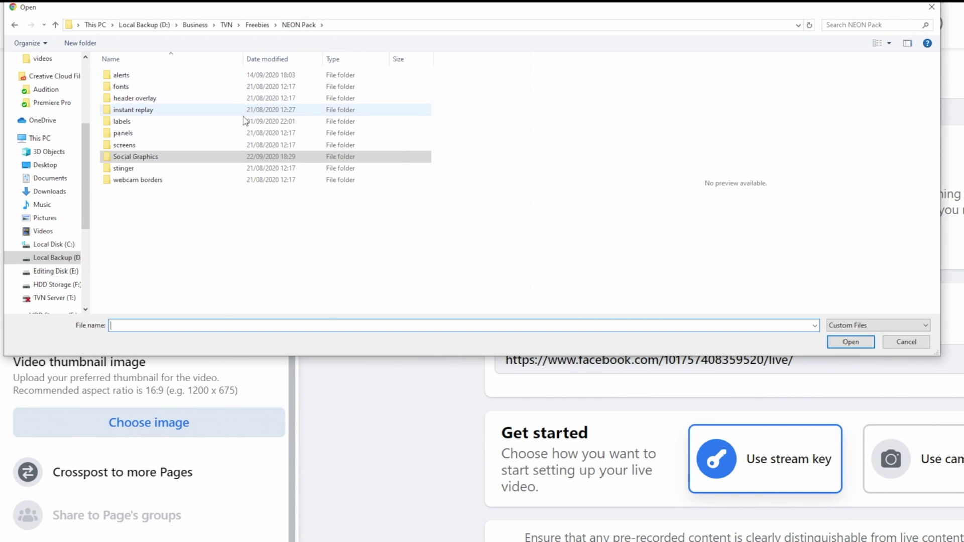
{"action": "double_click", "coordinate": [233, 146]}
{"action": "double_click", "coordinate": [141, 99]}
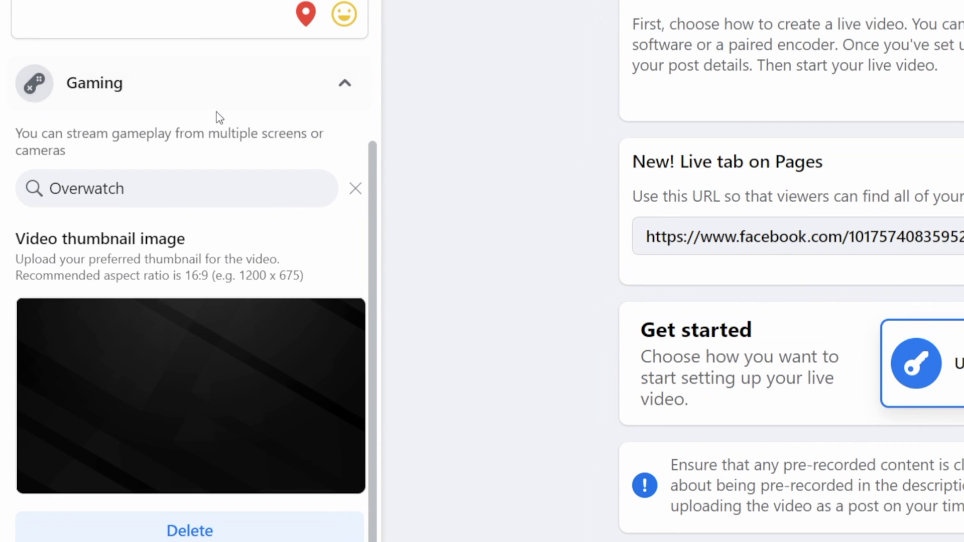
{"action": "scroll", "coordinate": [219, 118], "scroll_direction": "down", "scroll_amount": 4}
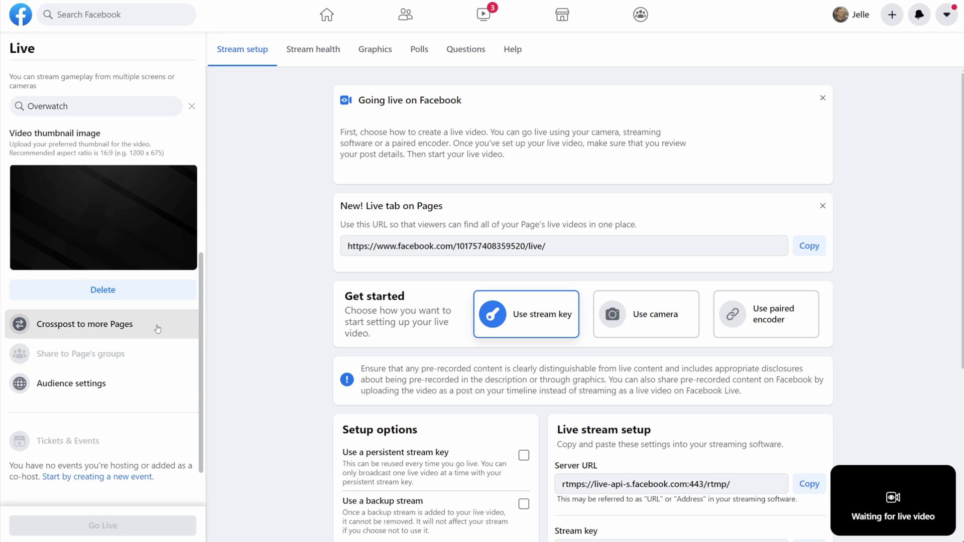
{"action": "left_click", "coordinate": [157, 329]}
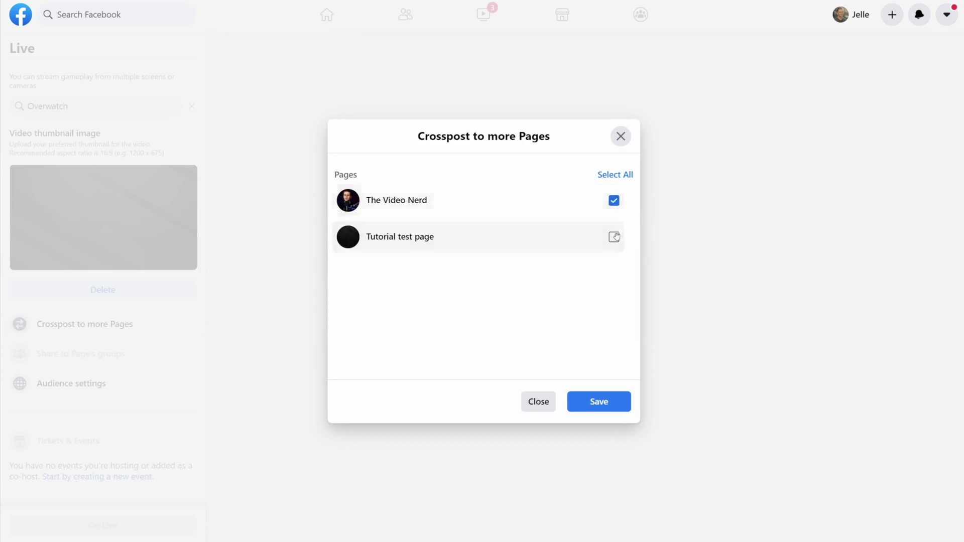
{"action": "left_click", "coordinate": [538, 404]}
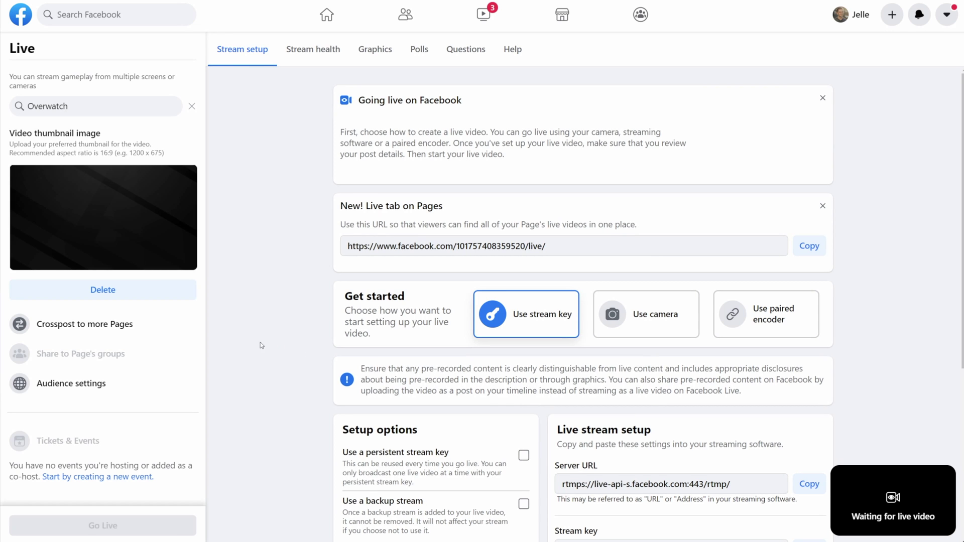
{"action": "scroll", "coordinate": [174, 337], "scroll_direction": "down", "scroll_amount": 1}
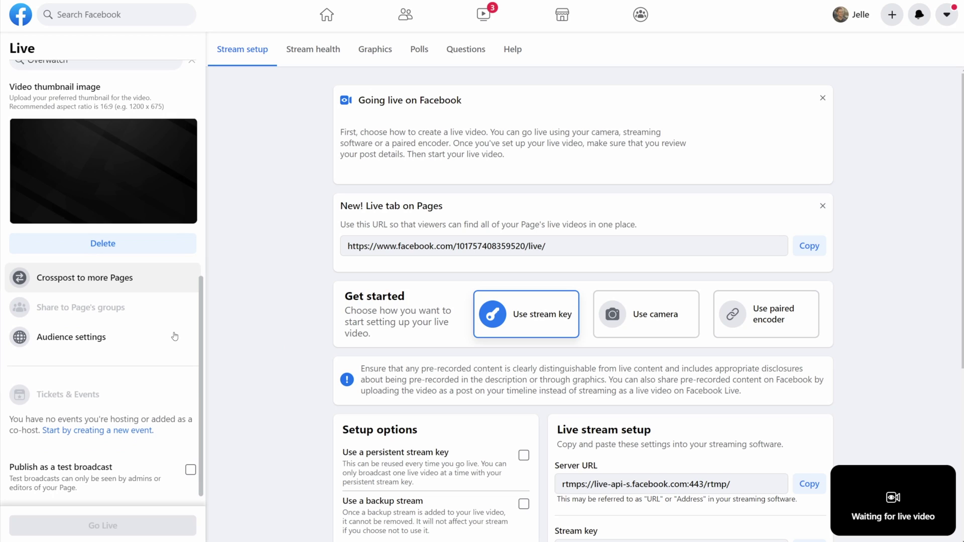
{"action": "mouse_move", "coordinate": [63, 311]}
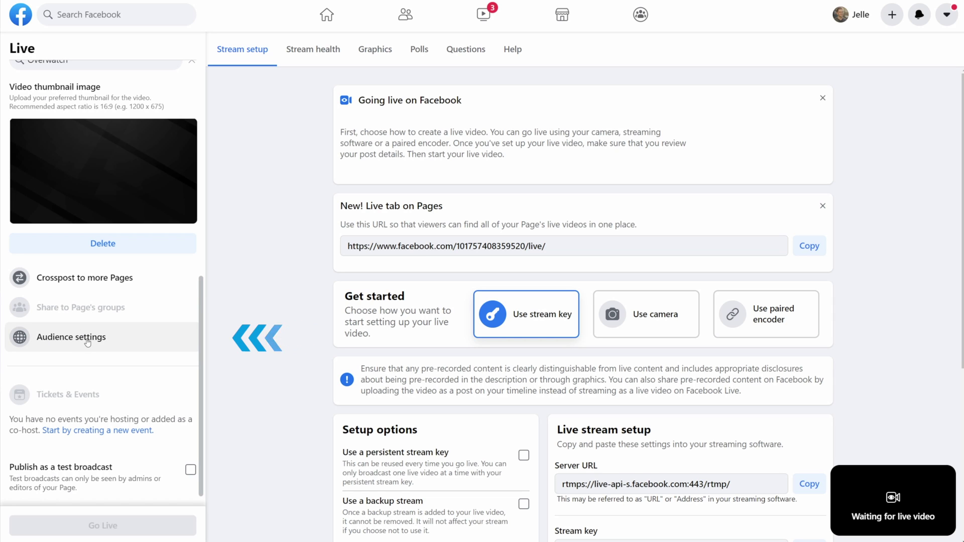
{"action": "left_click", "coordinate": [76, 337]}
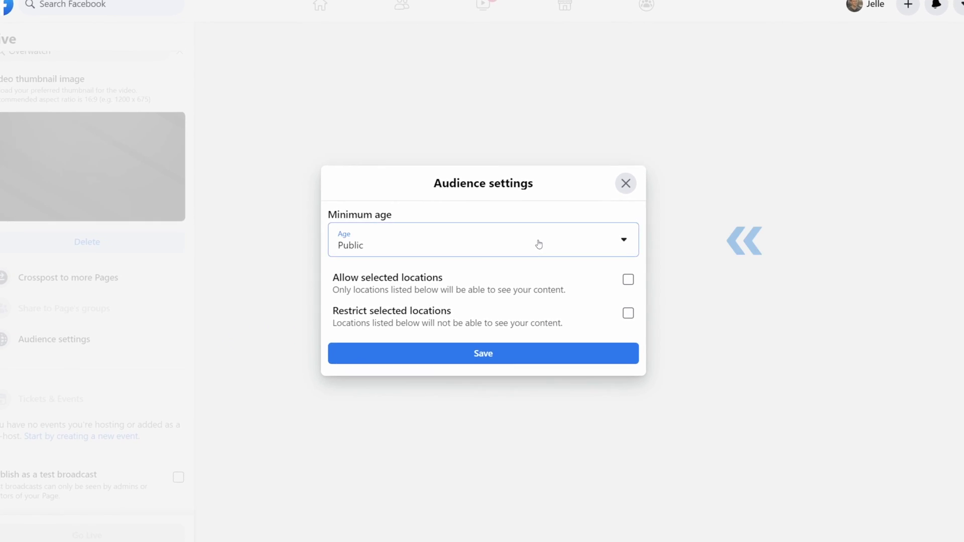
{"action": "left_click", "coordinate": [539, 244]}
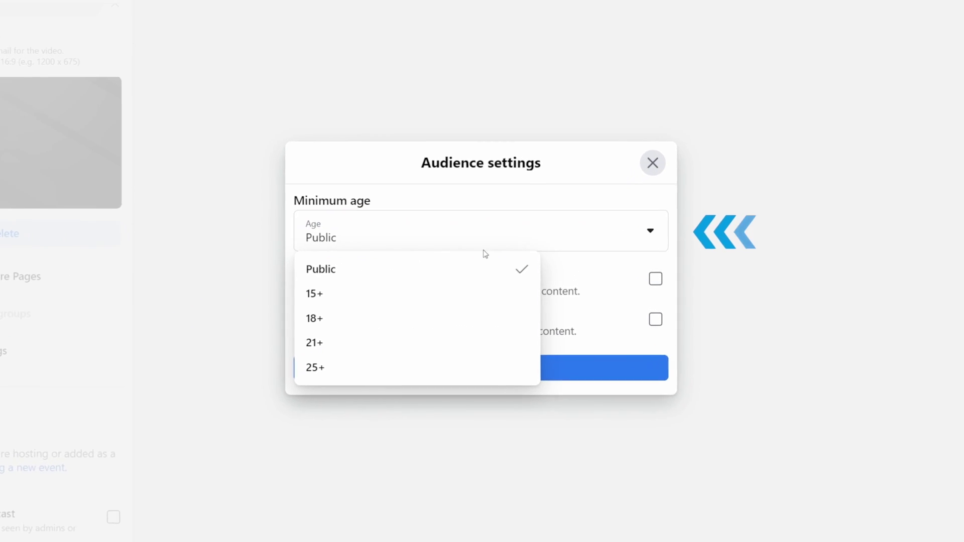
{"action": "left_click", "coordinate": [367, 271]}
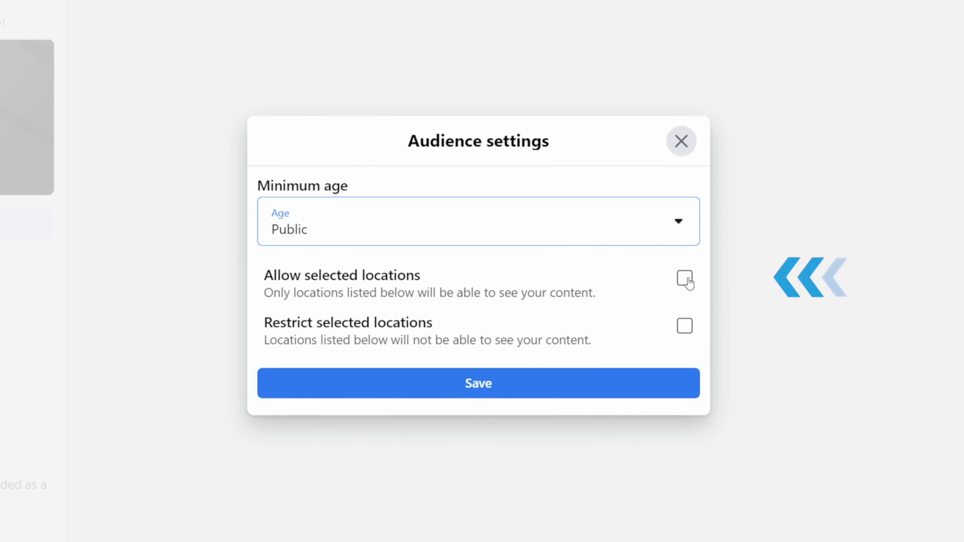
{"action": "left_click", "coordinate": [485, 387]}
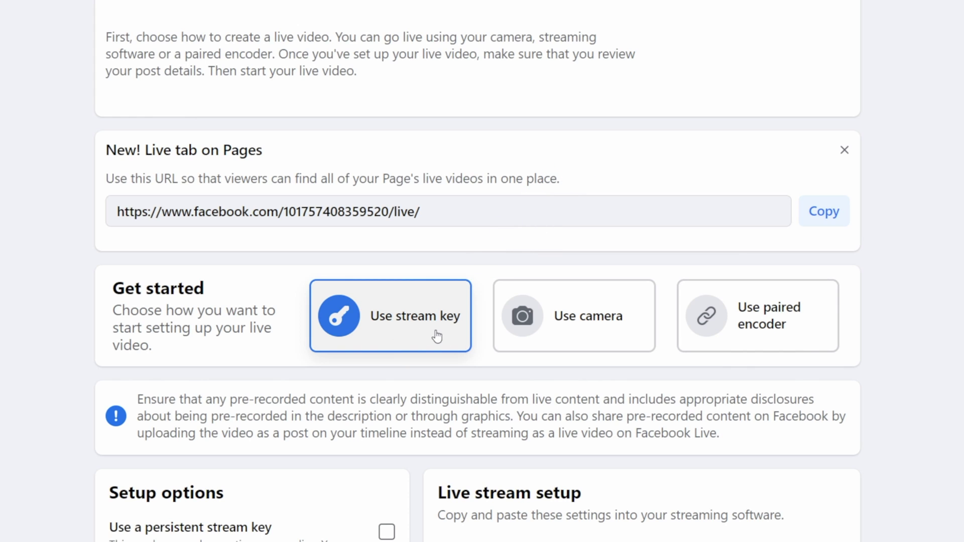
Step: Enable a persistent stream key and highlight part of the key in its field
{"action": "scroll", "coordinate": [435, 338], "scroll_direction": "down", "scroll_amount": 6}
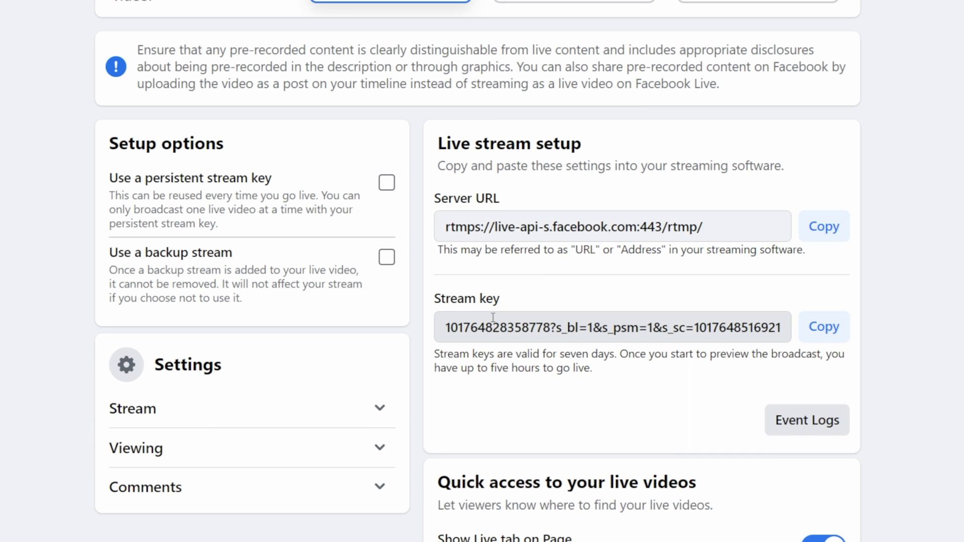
{"action": "left_click", "coordinate": [386, 190]}
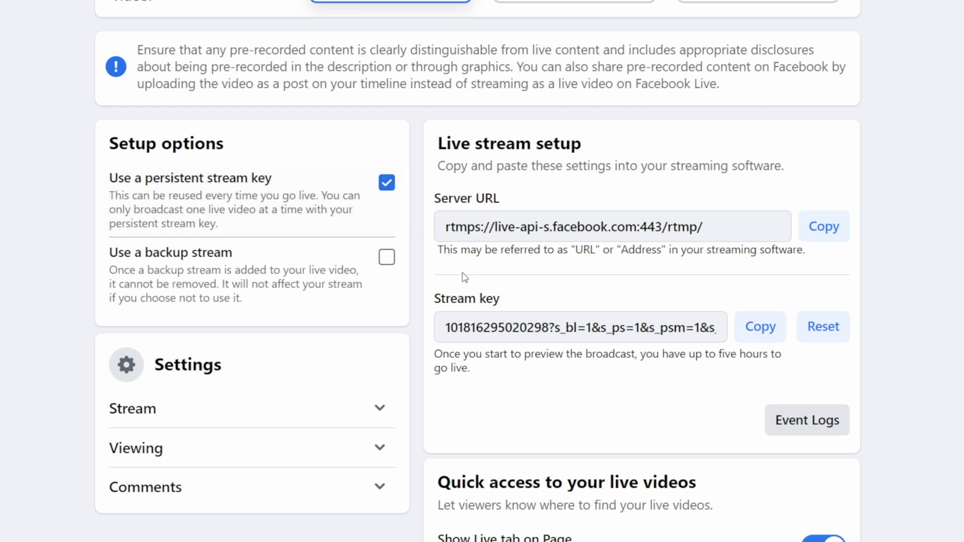
{"action": "left_click", "coordinate": [533, 328]}
{"action": "left_click_drag", "start_coordinate": [661, 331], "coordinate": [479, 330]}
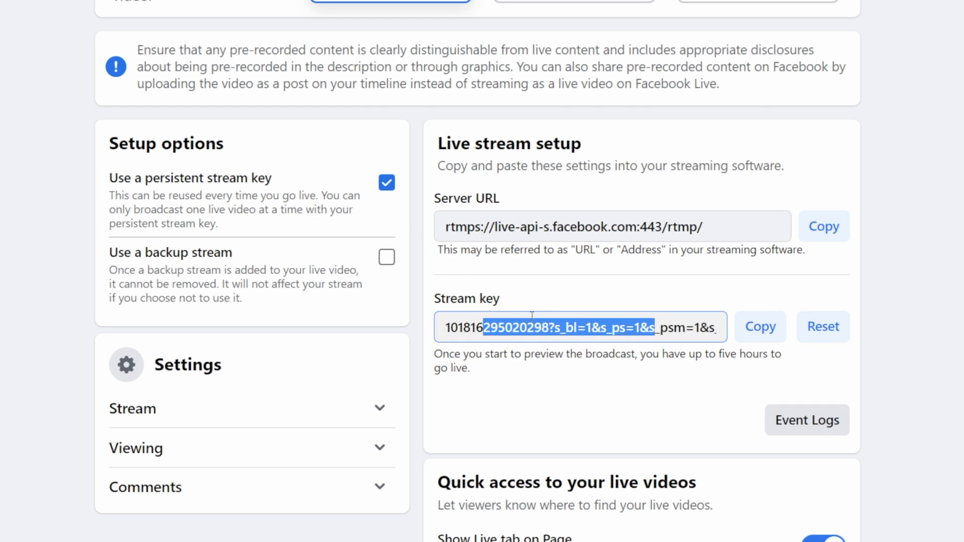
{"action": "left_click", "coordinate": [517, 359]}
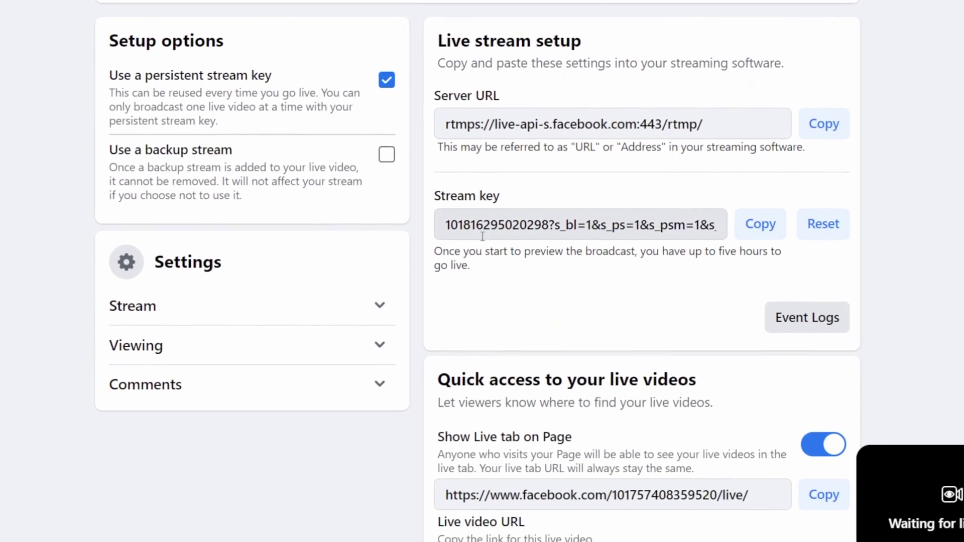
Step: Keep 'Allow viewers to rewind' on under Viewing and review the Comments options, leaving restrictions off
{"action": "left_click", "coordinate": [380, 346]}
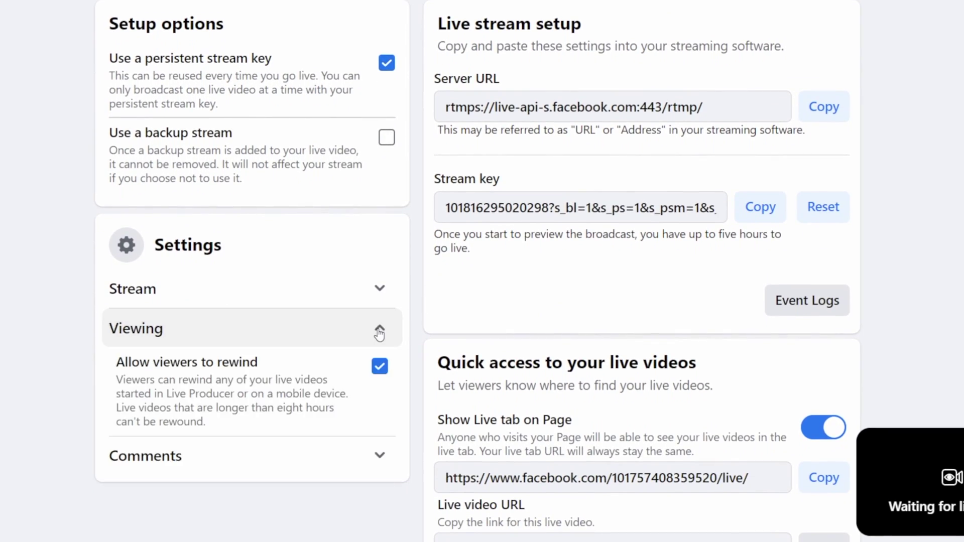
{"action": "left_click", "coordinate": [380, 367]}
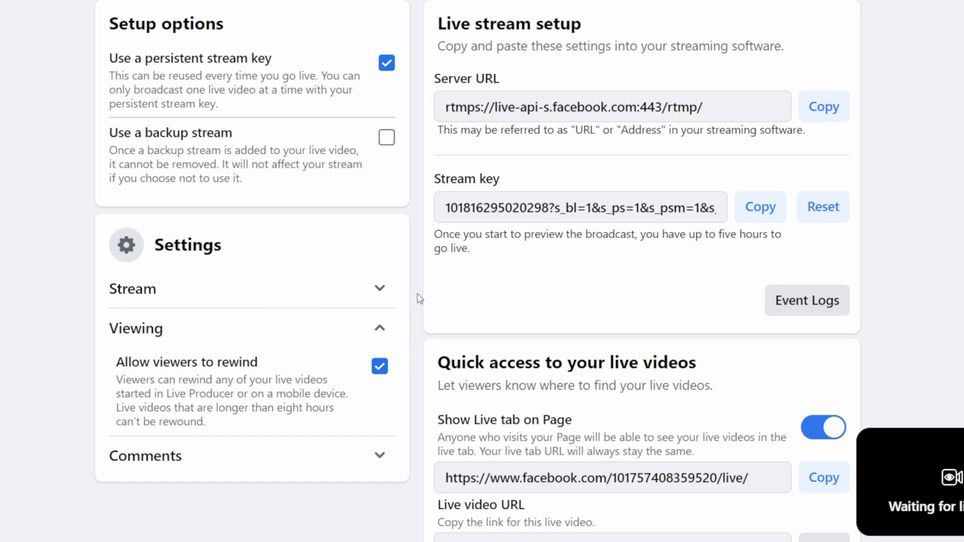
{"action": "left_click", "coordinate": [379, 457]}
{"action": "scroll", "coordinate": [387, 432], "scroll_direction": "down", "scroll_amount": 5}
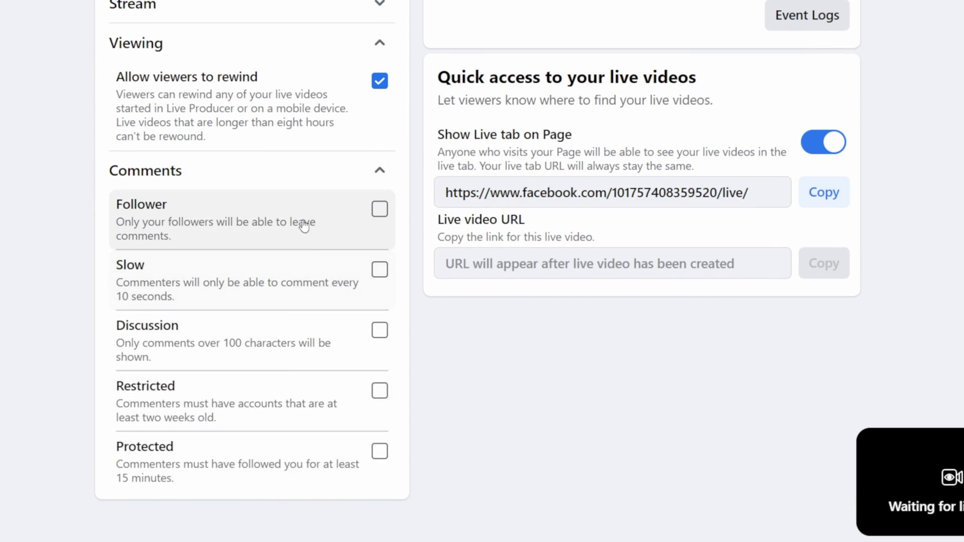
{"action": "left_click", "coordinate": [397, 176]}
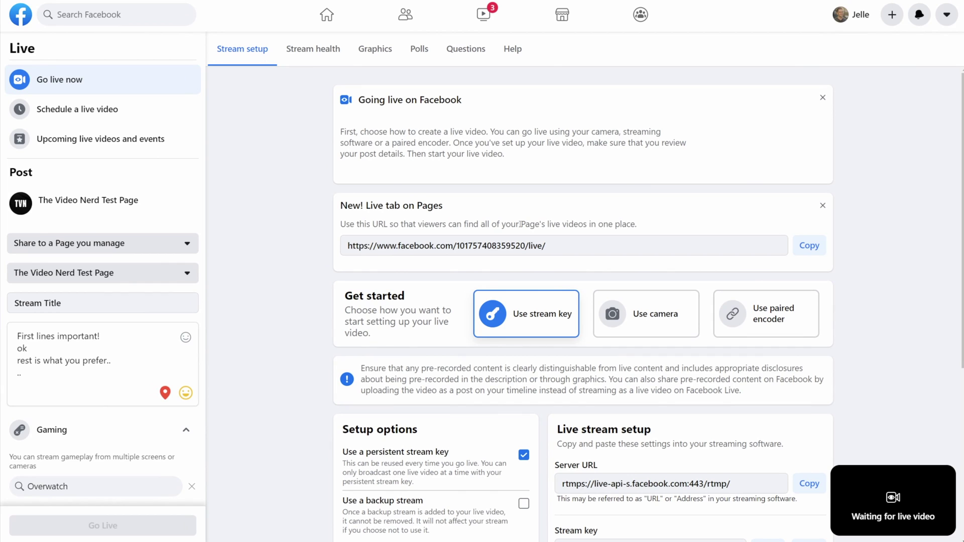
Step: Scroll back to the top of the Live Producer page before moving to the OBS desktop
{"action": "scroll", "coordinate": [521, 223], "scroll_direction": "up", "scroll_amount": 10}
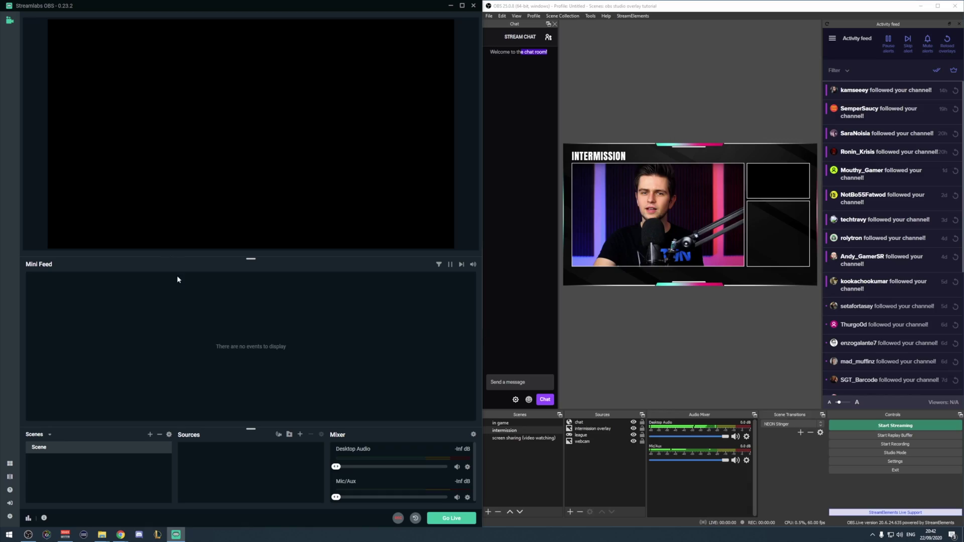
Step: Sign Streamlabs OBS in with the linked Facebook account, then check and dismiss the Add Source list
{"action": "left_click", "coordinate": [11, 504]}
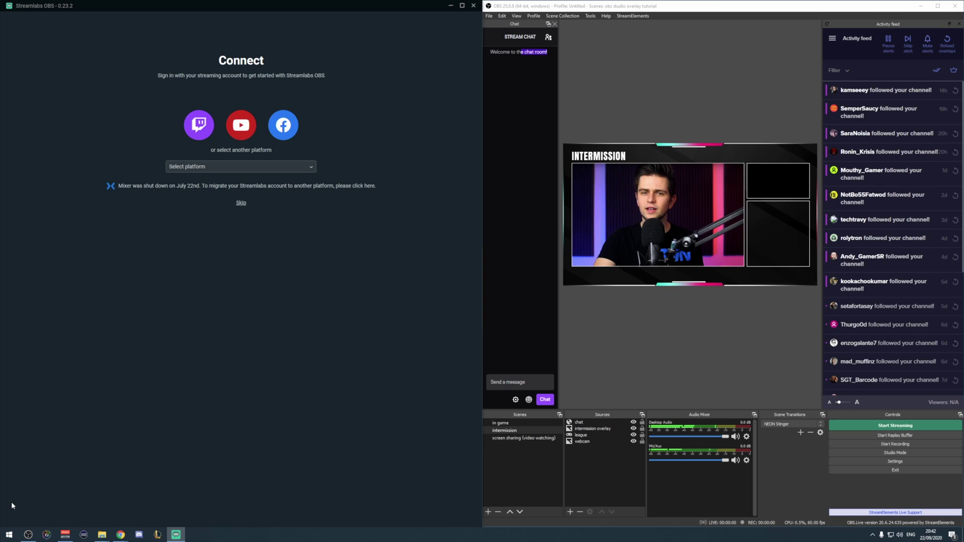
{"action": "type", "text": "d"}
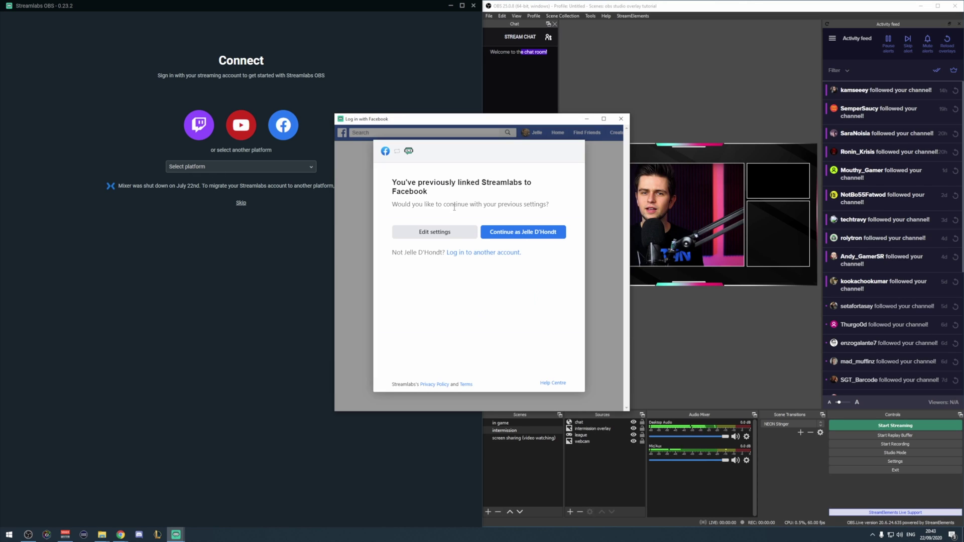
{"action": "left_click", "coordinate": [532, 234]}
{"action": "left_click", "coordinate": [295, 434]}
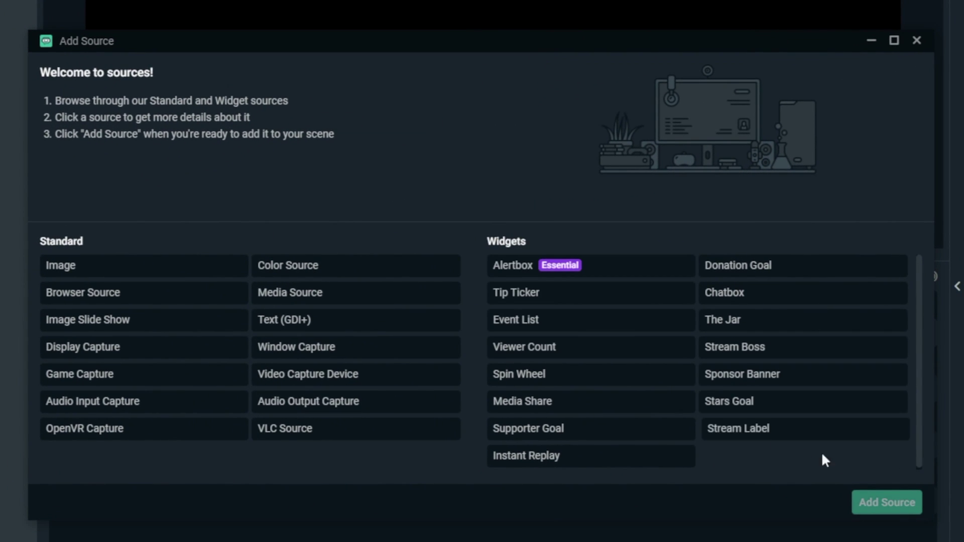
{"action": "left_click", "coordinate": [917, 41]}
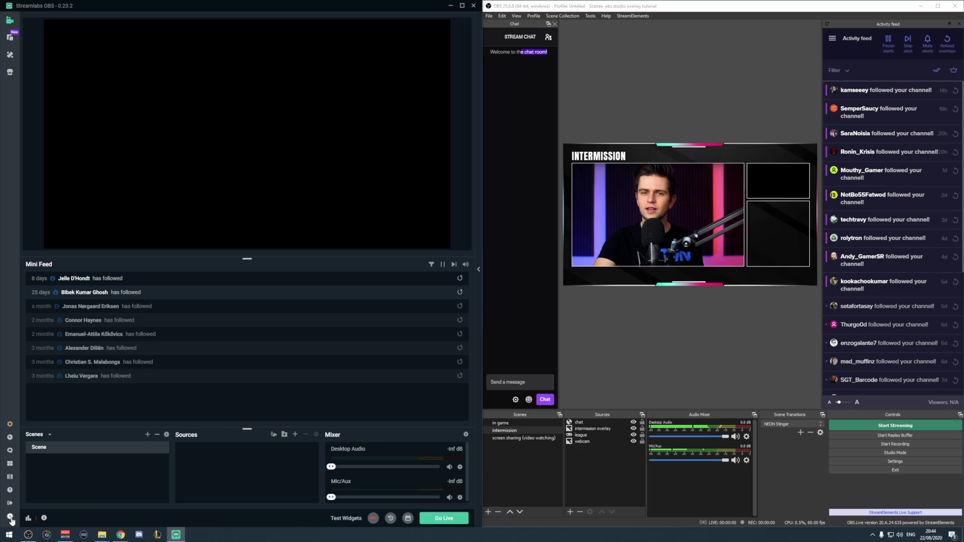
Step: Open stream settings in Streamlabs OBS and OBS Studio, switching Streamlabs to a custom destination
{"action": "left_click", "coordinate": [10, 517]}
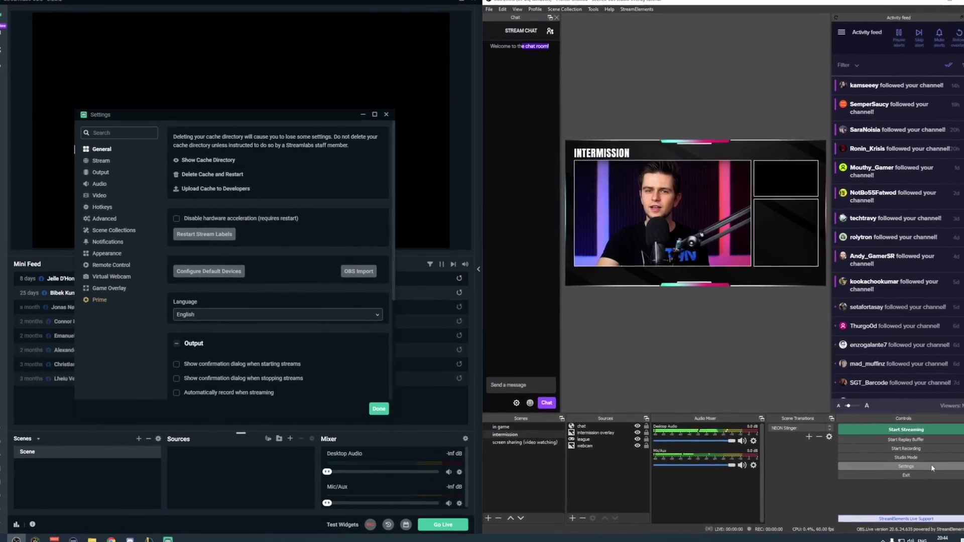
{"action": "left_click", "coordinate": [923, 462]}
{"action": "left_click", "coordinate": [575, 152]}
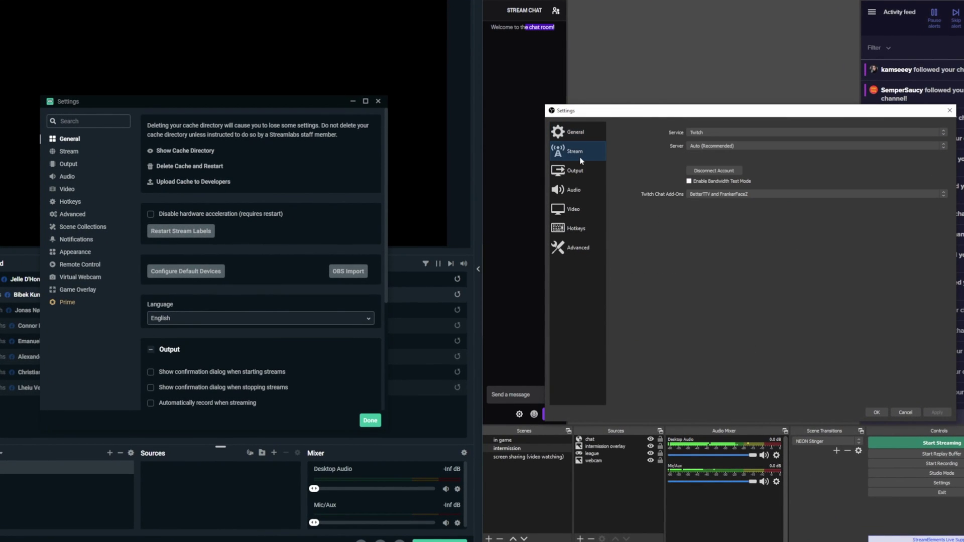
{"action": "left_click", "coordinate": [76, 153]}
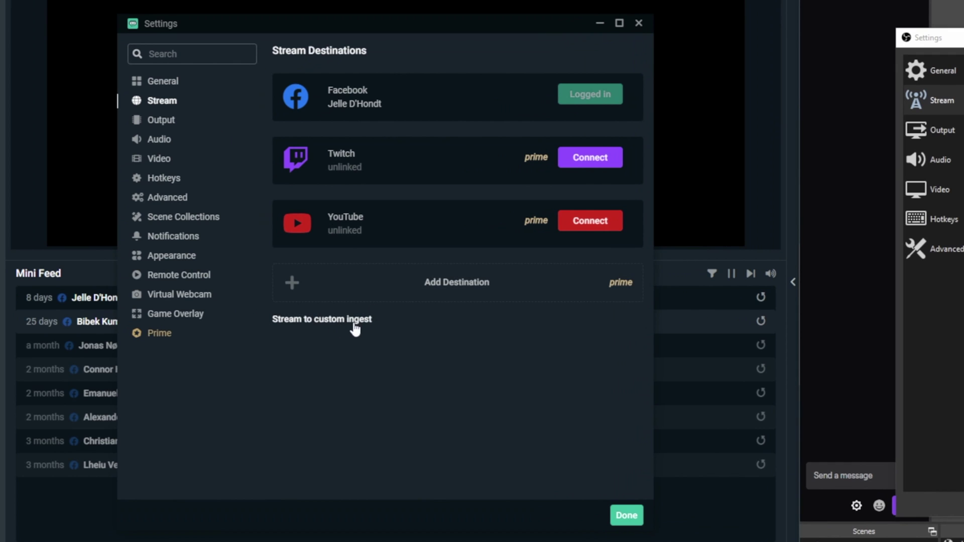
{"action": "left_click", "coordinate": [354, 319]}
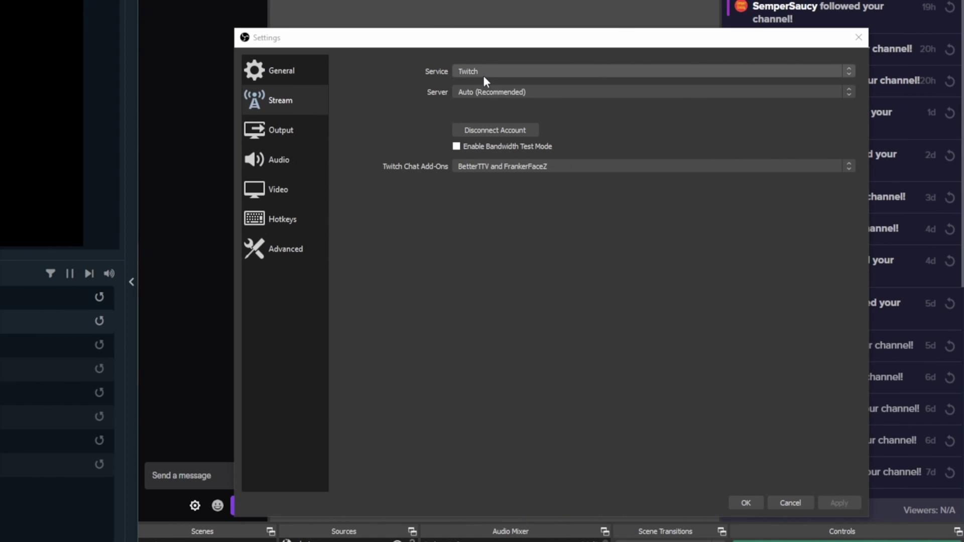
Step: Set OBS Studio's service to Facebook Live with the page's stream key, save, and start streaming
{"action": "left_click", "coordinate": [483, 73]}
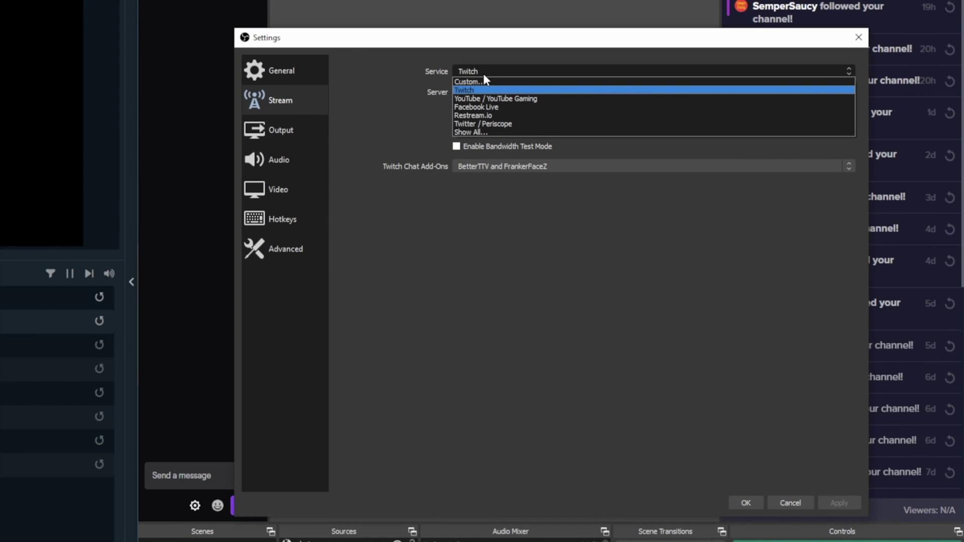
{"action": "left_click", "coordinate": [485, 106]}
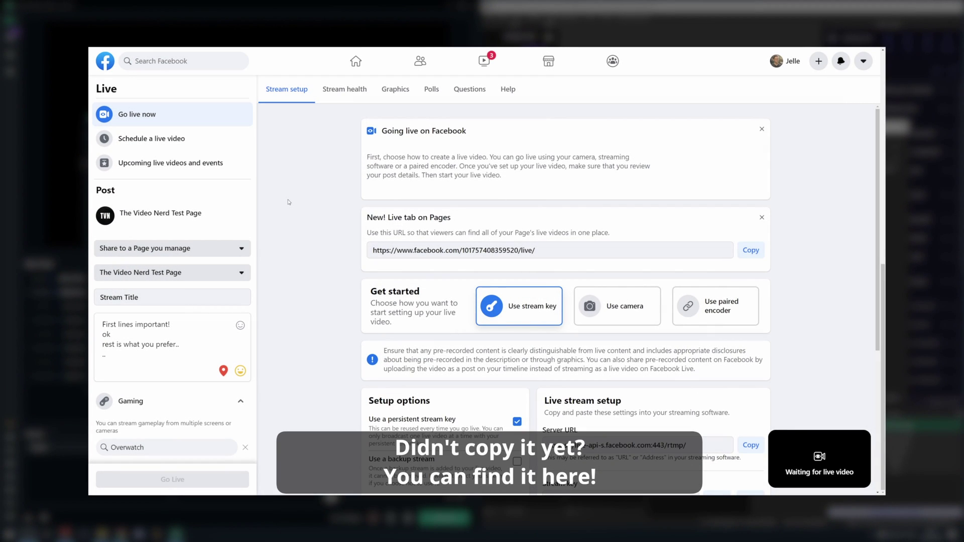
{"action": "scroll", "coordinate": [408, 258], "scroll_direction": "down", "scroll_amount": 3}
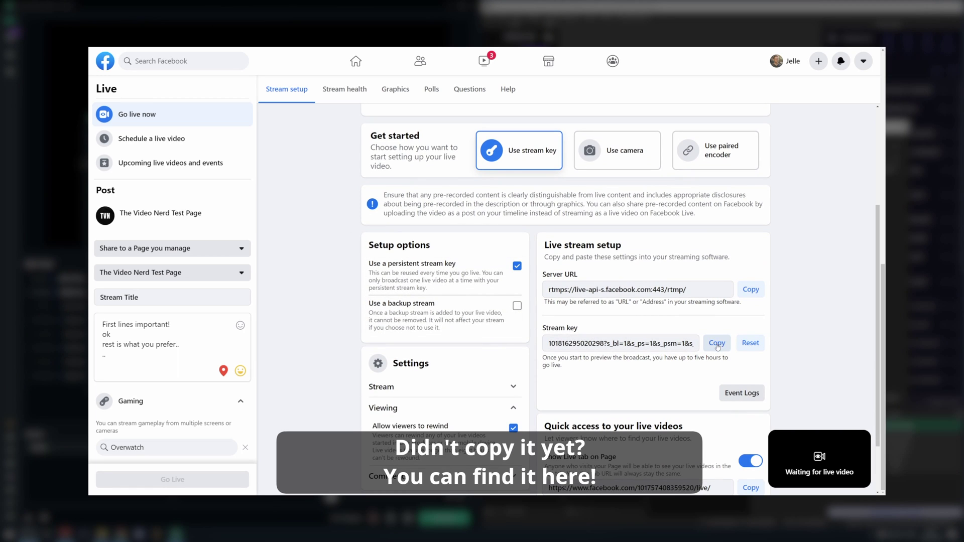
{"action": "left_click", "coordinate": [717, 344]}
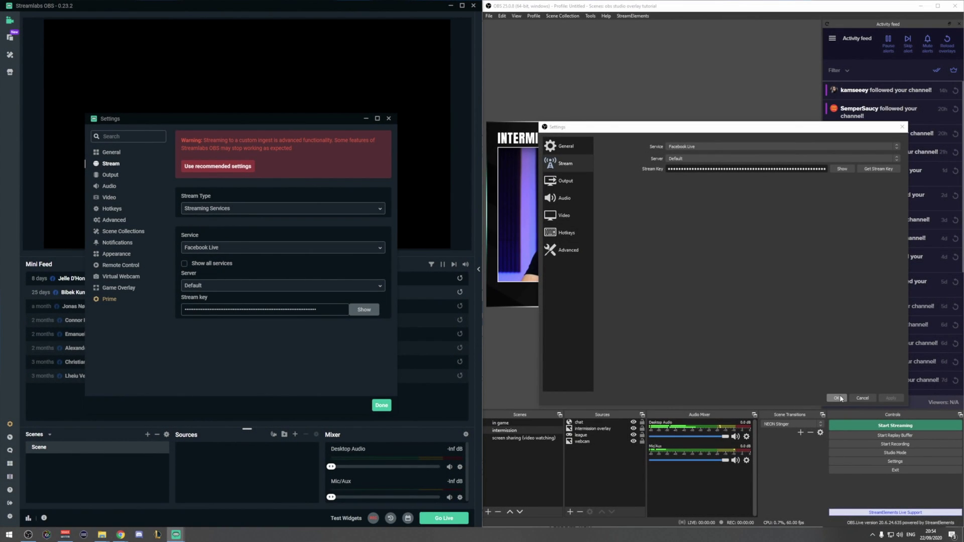
{"action": "left_click", "coordinate": [836, 398]}
{"action": "left_click", "coordinate": [387, 406]}
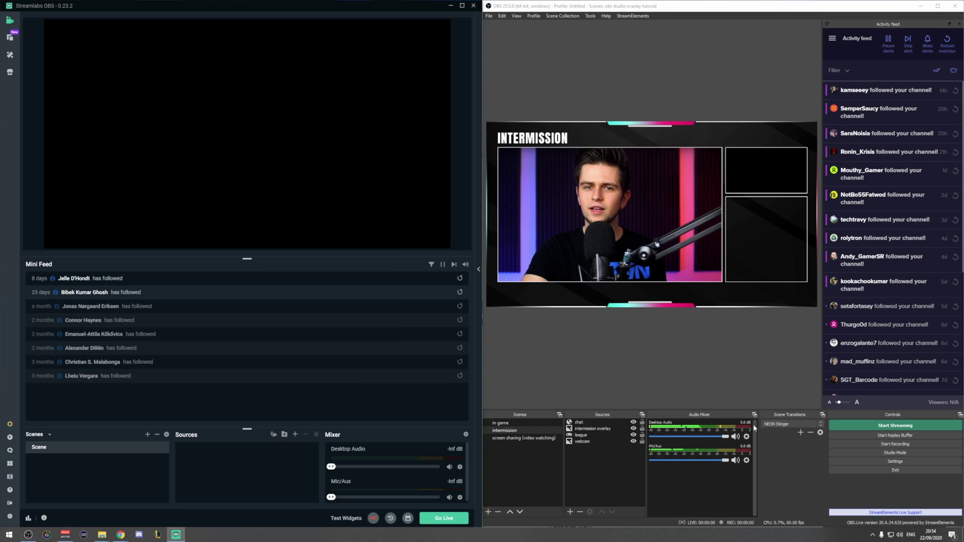
{"action": "left_click", "coordinate": [888, 428]}
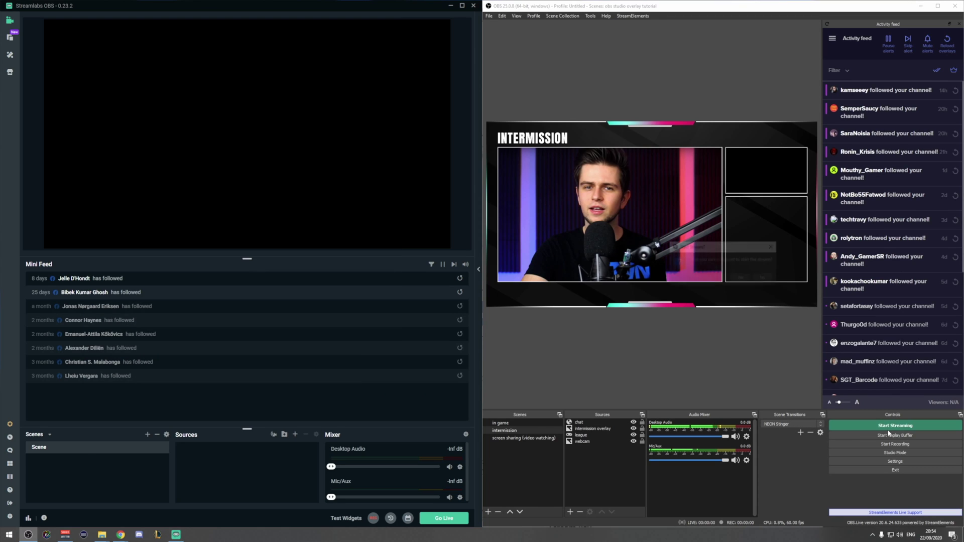
{"action": "left_click", "coordinate": [741, 279]}
Step: Return to Live Producer and confirm the Intermission preview arrives at 1920×1080 with video and audio bitrates
{"action": "mouse_move", "coordinate": [122, 534]}
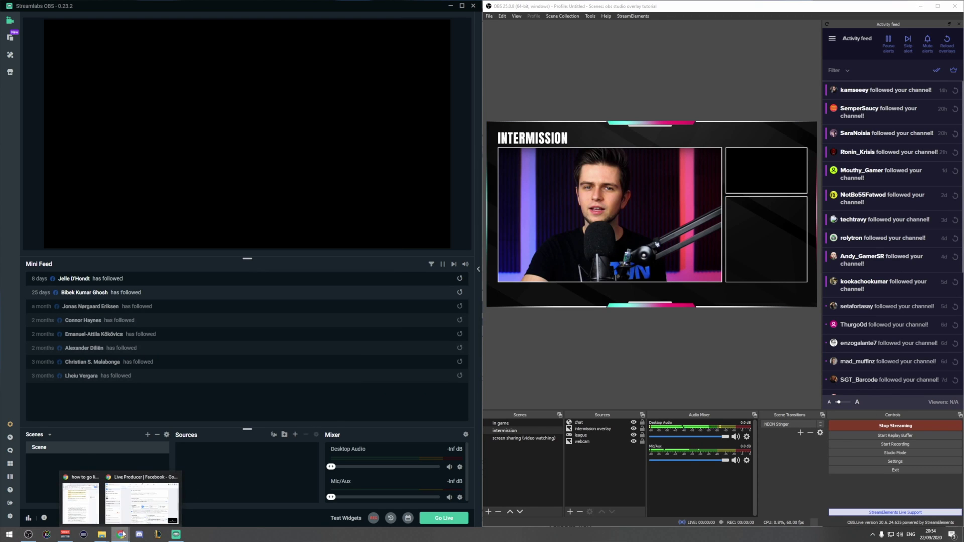
{"action": "left_click", "coordinate": [136, 505]}
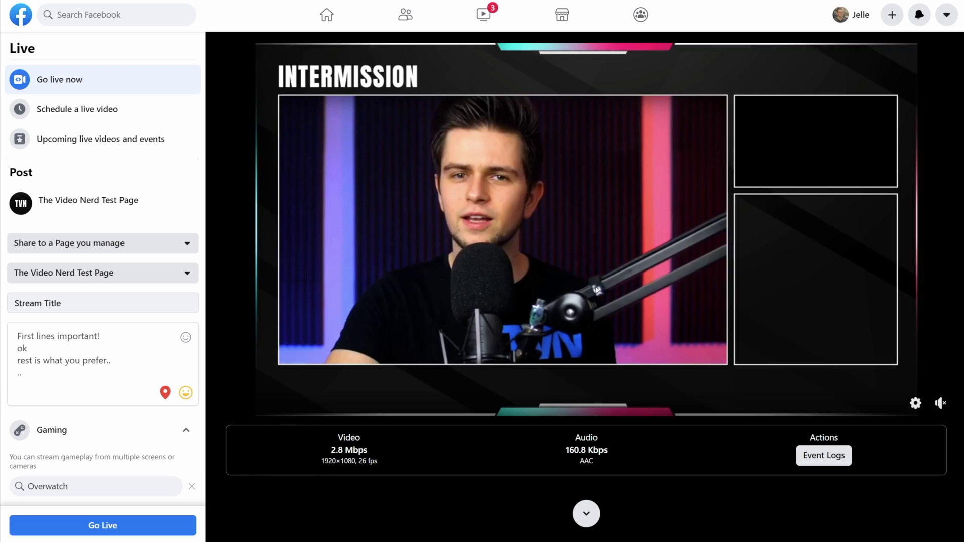
{"action": "scroll", "coordinate": [105, 280], "scroll_direction": "down", "scroll_amount": 7}
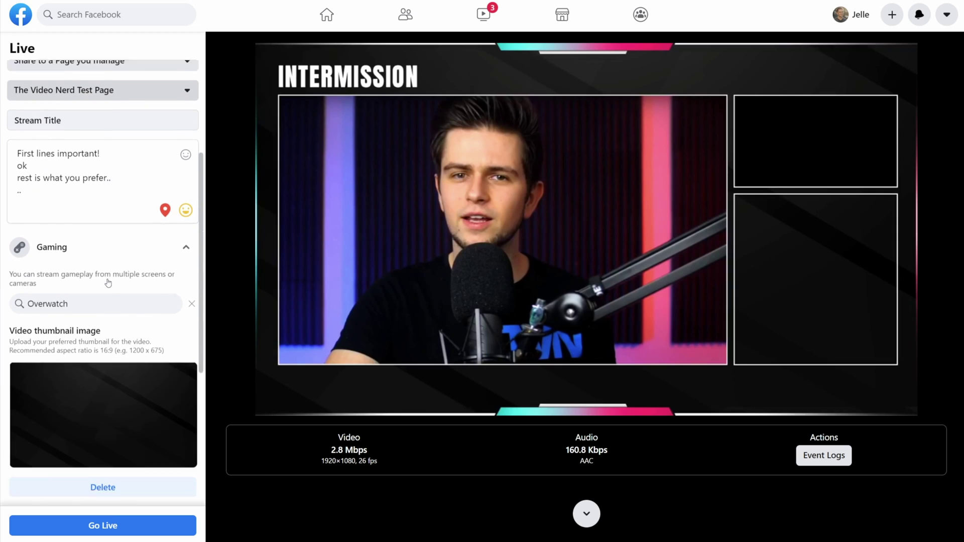
{"action": "scroll", "coordinate": [105, 279], "scroll_direction": "up", "scroll_amount": 6}
{"action": "scroll", "coordinate": [107, 280], "scroll_direction": "up", "scroll_amount": 1}
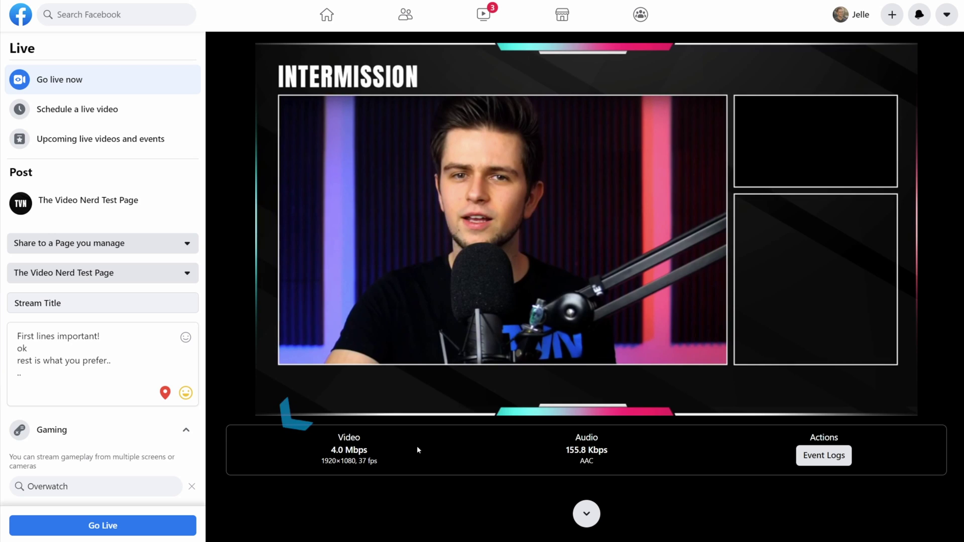
Step: Go live on The Video Nerd Test Page and check its live Overwatch post
{"action": "left_click", "coordinate": [109, 525]}
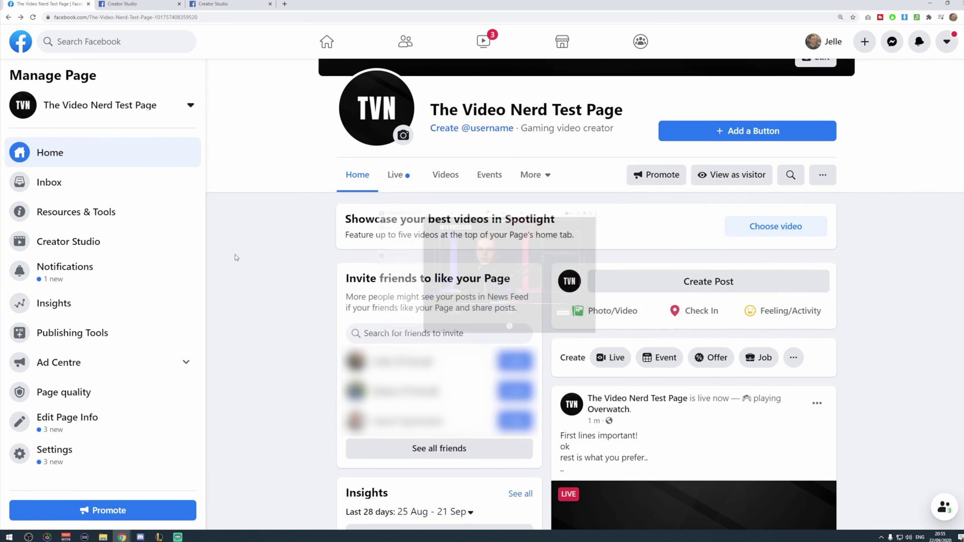
{"action": "scroll", "coordinate": [236, 258], "scroll_direction": "down", "scroll_amount": 5}
{"action": "mouse_move", "coordinate": [675, 326]}
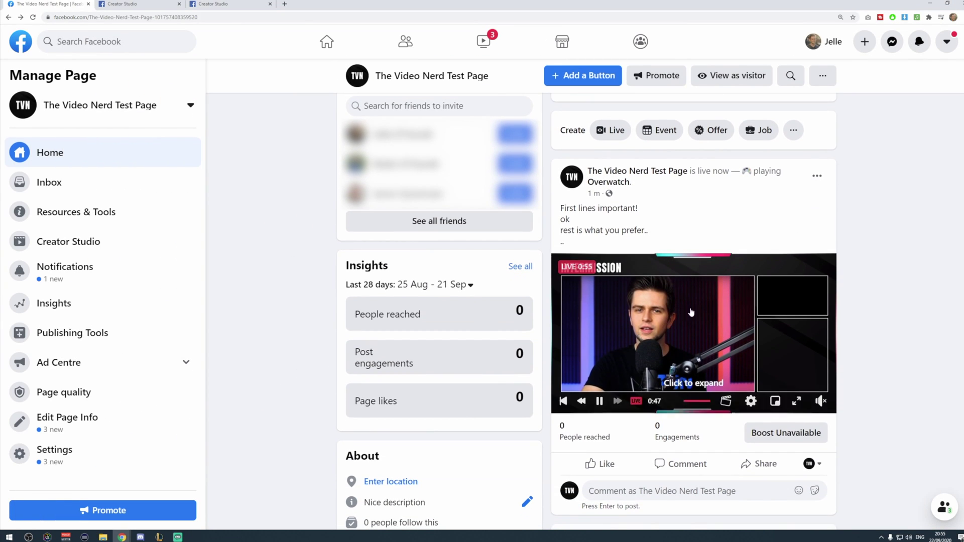